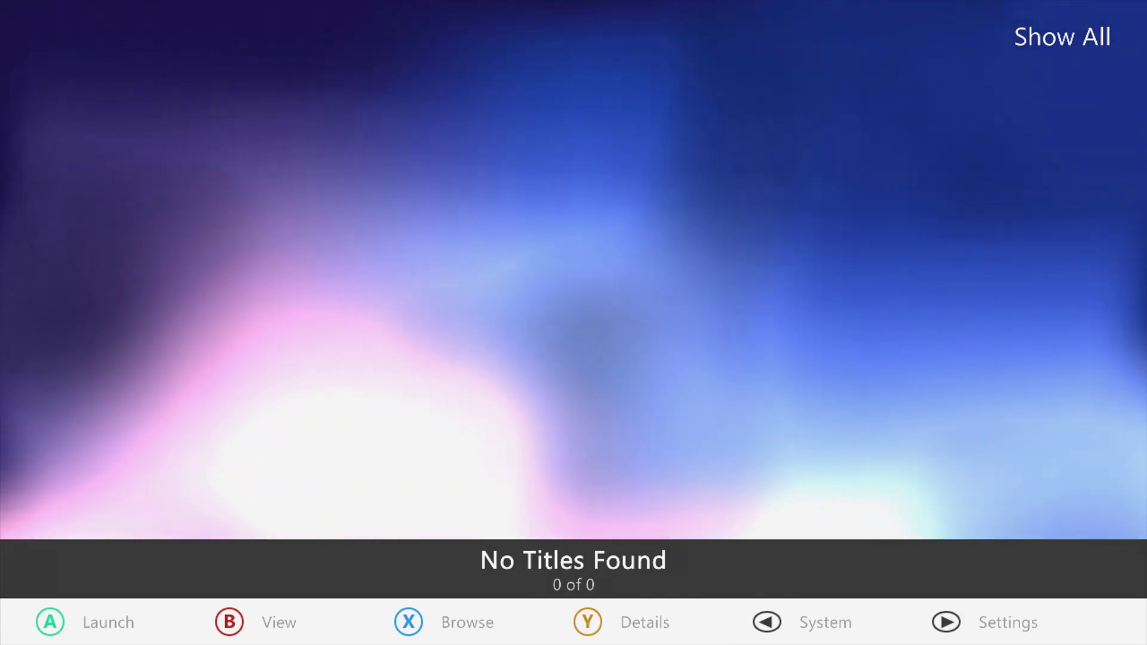
Step: Open Aurora's settings from the empty title screen
{"action": "key", "text": "Return"}
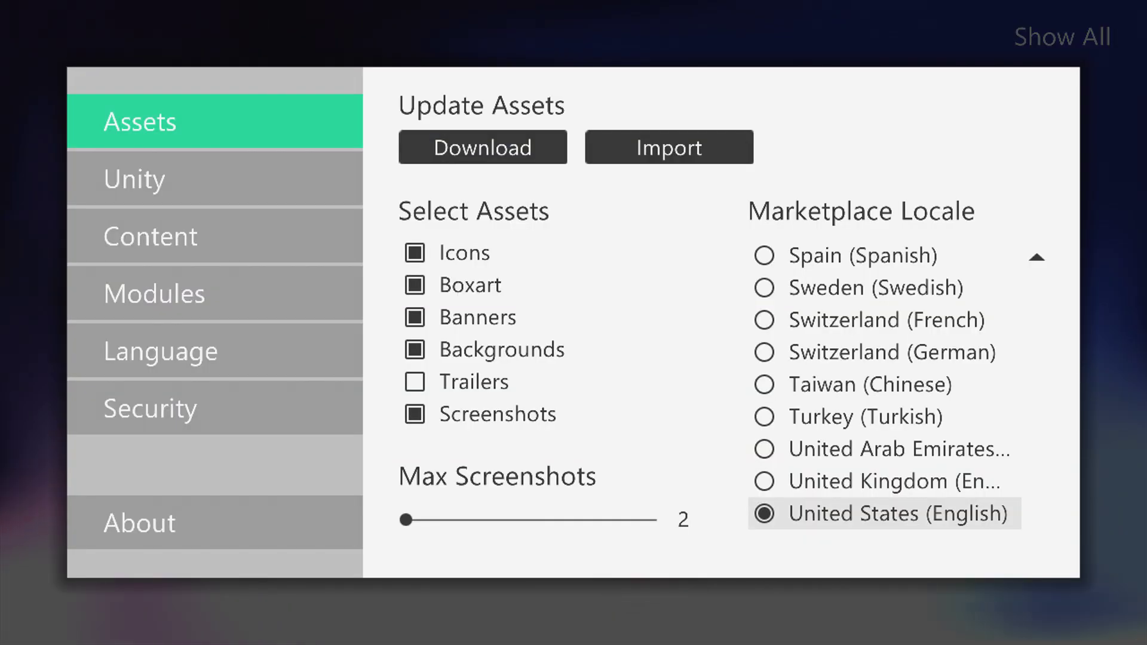
Step: Browse the Assets, Content, Modules and Security settings pages, settling back on Unity Connection
{"action": "left_click", "coordinate": [216, 179]}
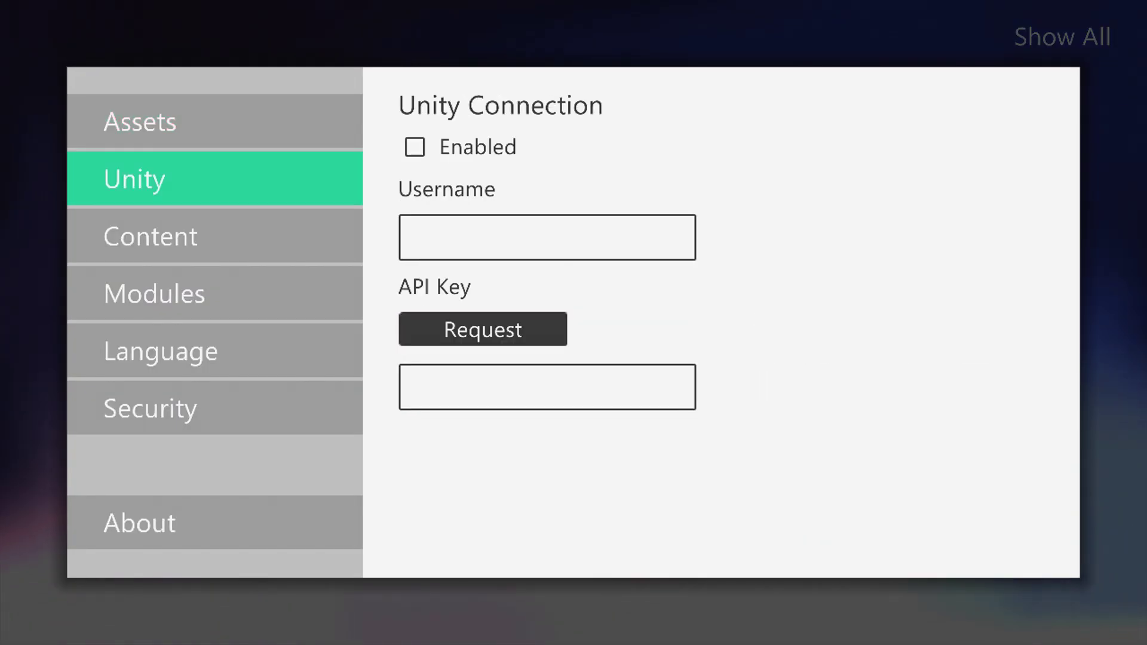
{"action": "left_click", "coordinate": [215, 122]}
{"action": "left_click", "coordinate": [215, 236]}
{"action": "left_click", "coordinate": [215, 294]}
{"action": "left_click", "coordinate": [215, 409]}
{"action": "left_click", "coordinate": [215, 294]}
{"action": "left_click", "coordinate": [215, 179]}
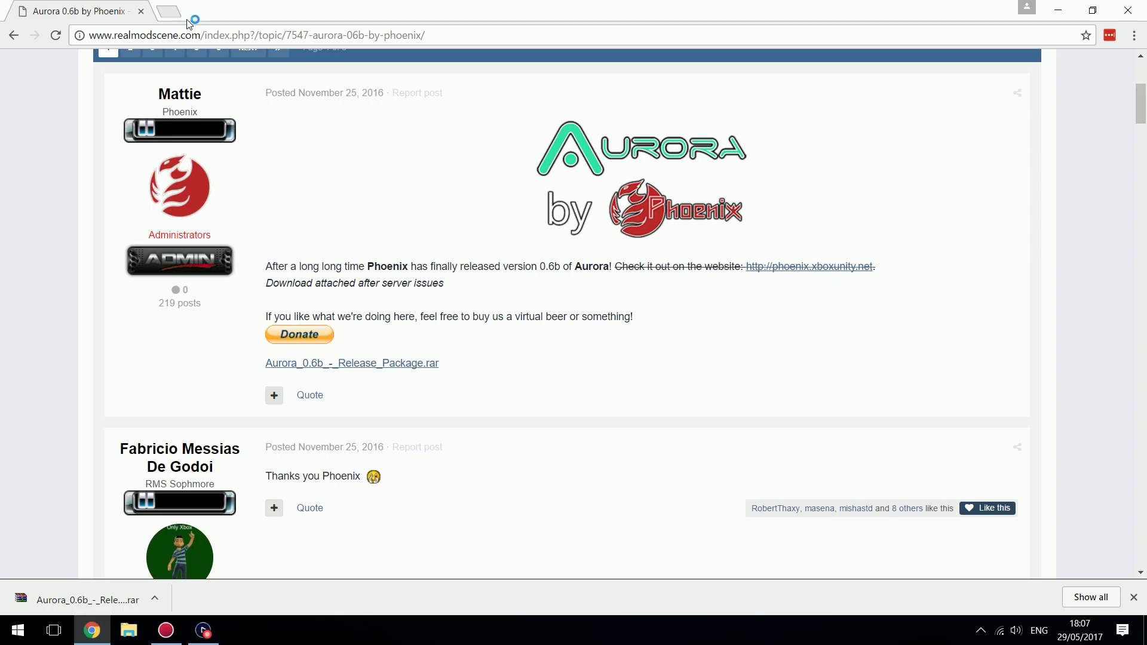
{"action": "key", "text": "ctrl+t"}
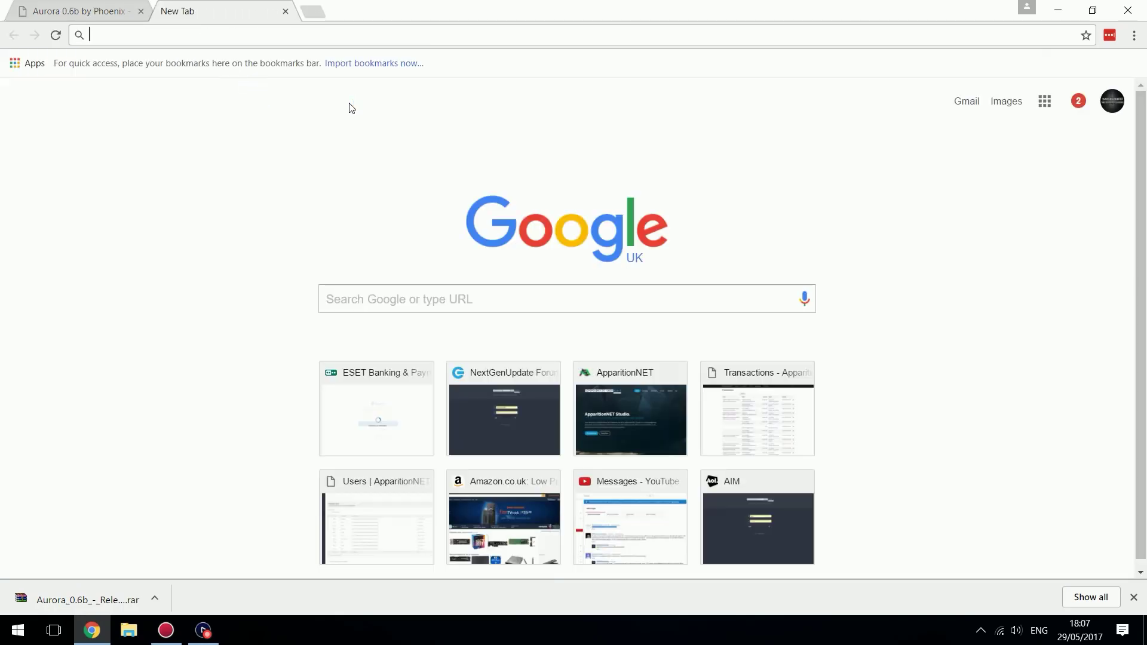
Step: Go to xboxunity.net and open its account registration form
{"action": "type", "text": "xbox"}
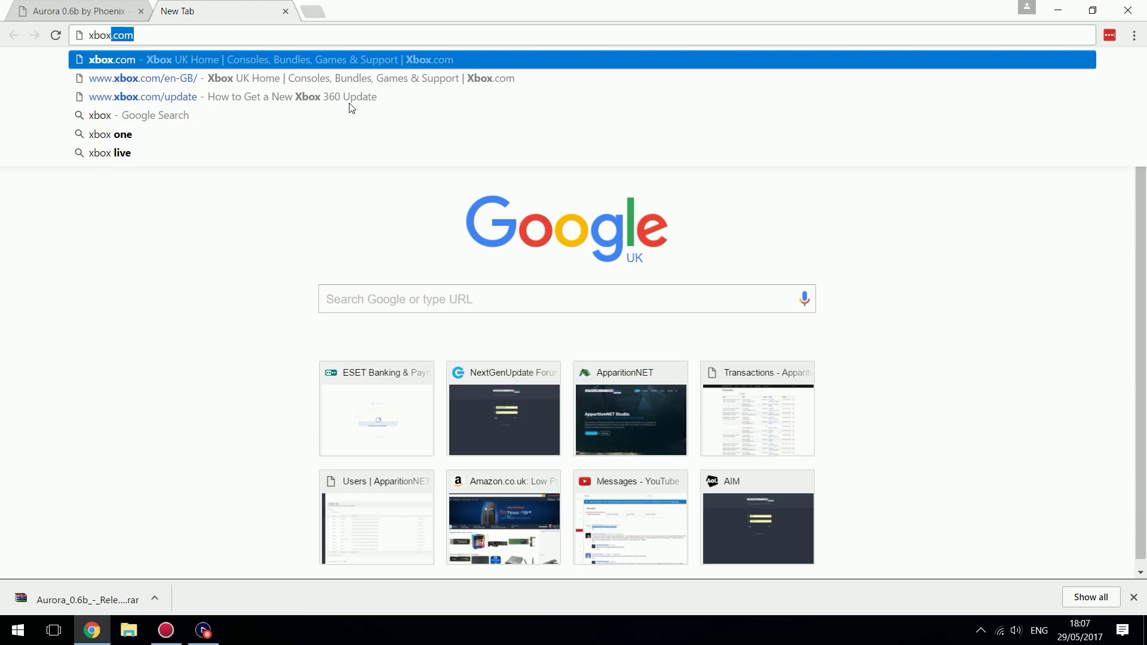
{"action": "type", "text": "unity.ne"}
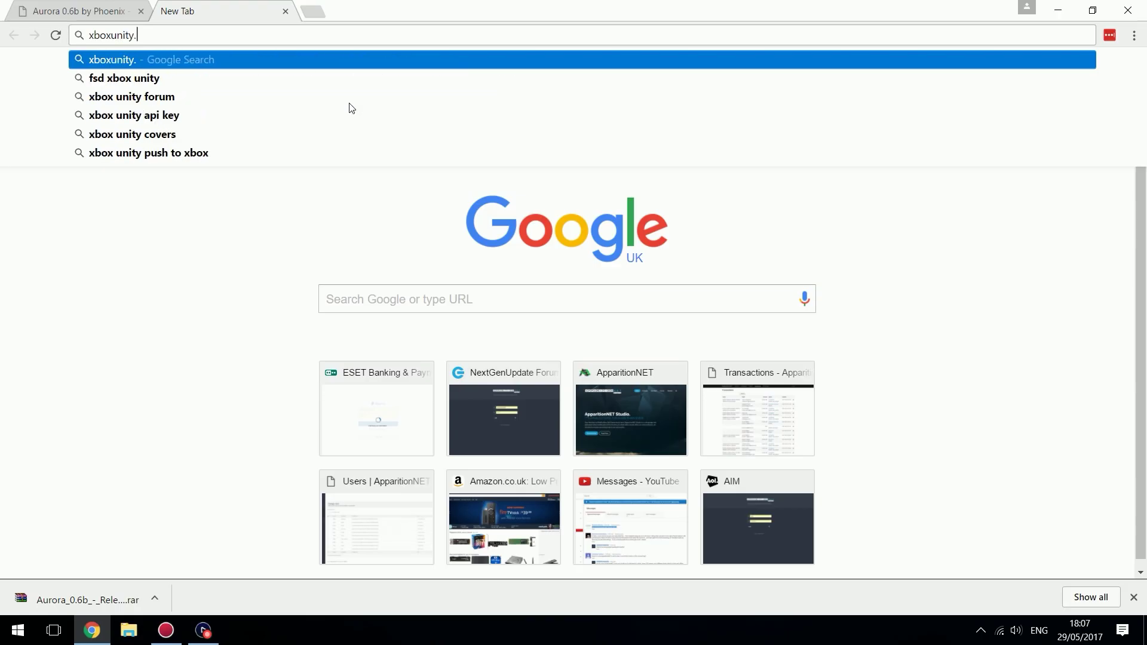
{"action": "key", "text": "Return"}
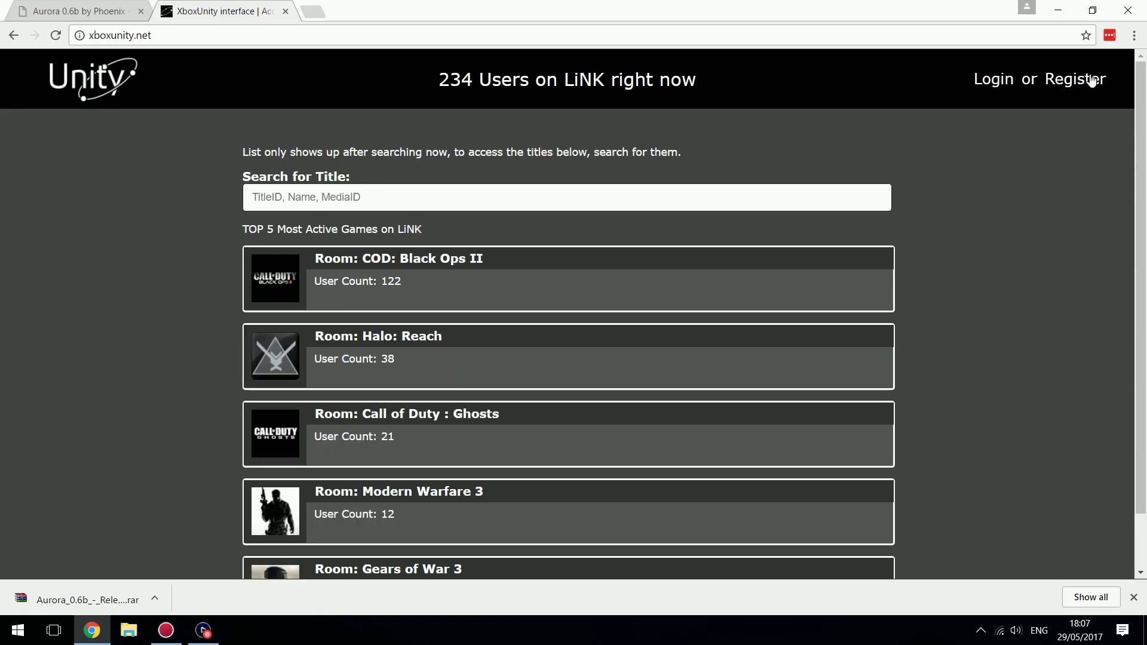
{"action": "left_click", "coordinate": [1089, 80]}
Step: Fill in name, user name, temporary e-mail and password, send the signup, and skip saving the password
{"action": "left_click", "coordinate": [559, 232]}
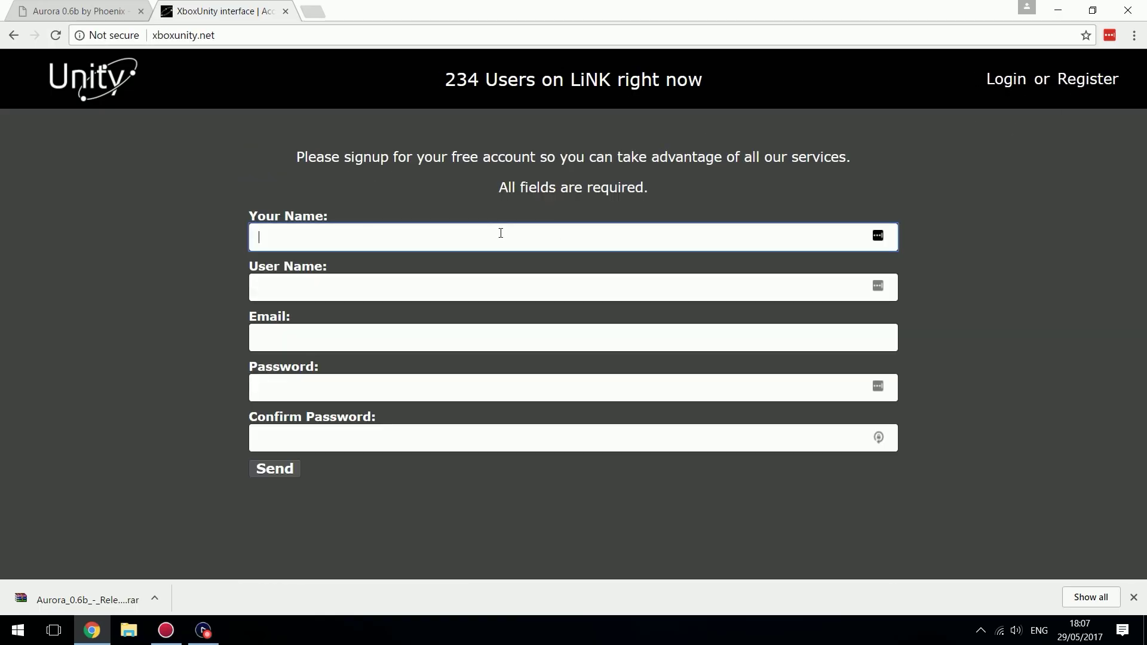
{"action": "left_click", "coordinate": [361, 286]}
{"action": "left_click", "coordinate": [348, 336]}
{"action": "left_click", "coordinate": [349, 389]}
{"action": "left_click", "coordinate": [371, 443]}
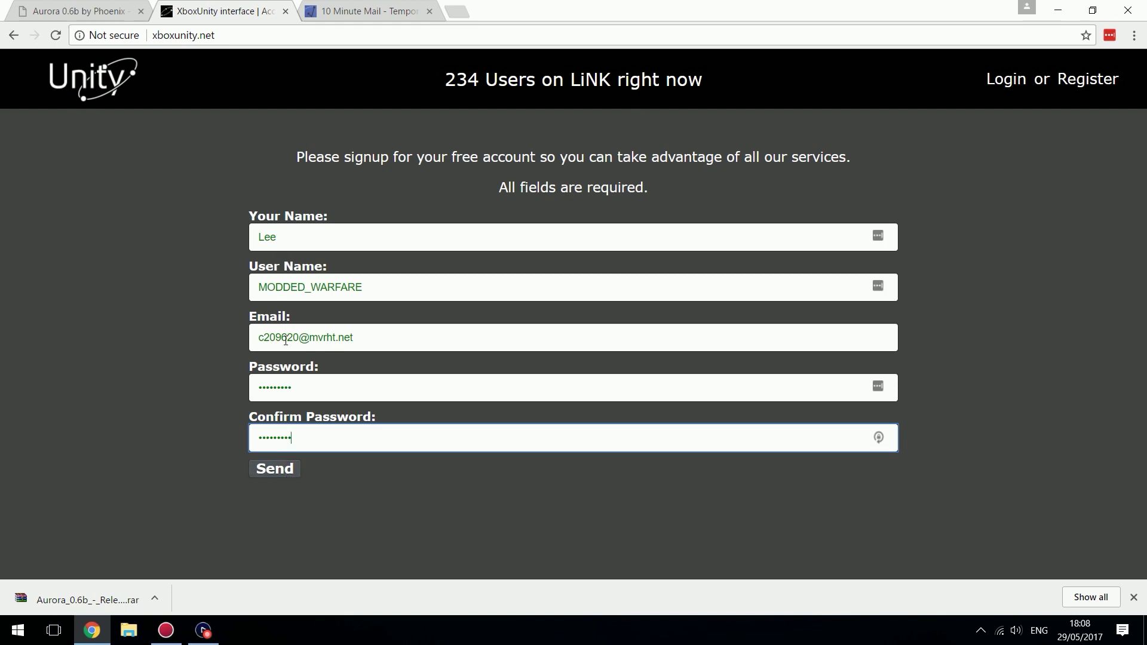
{"action": "left_click", "coordinate": [279, 477]}
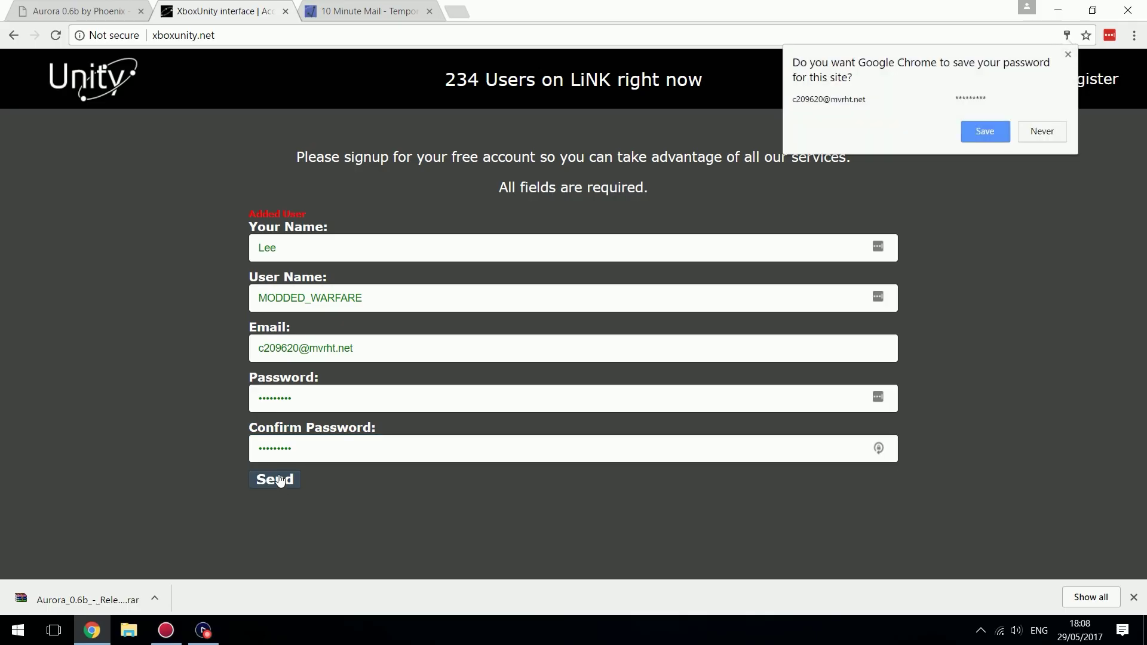
{"action": "left_click", "coordinate": [1047, 135]}
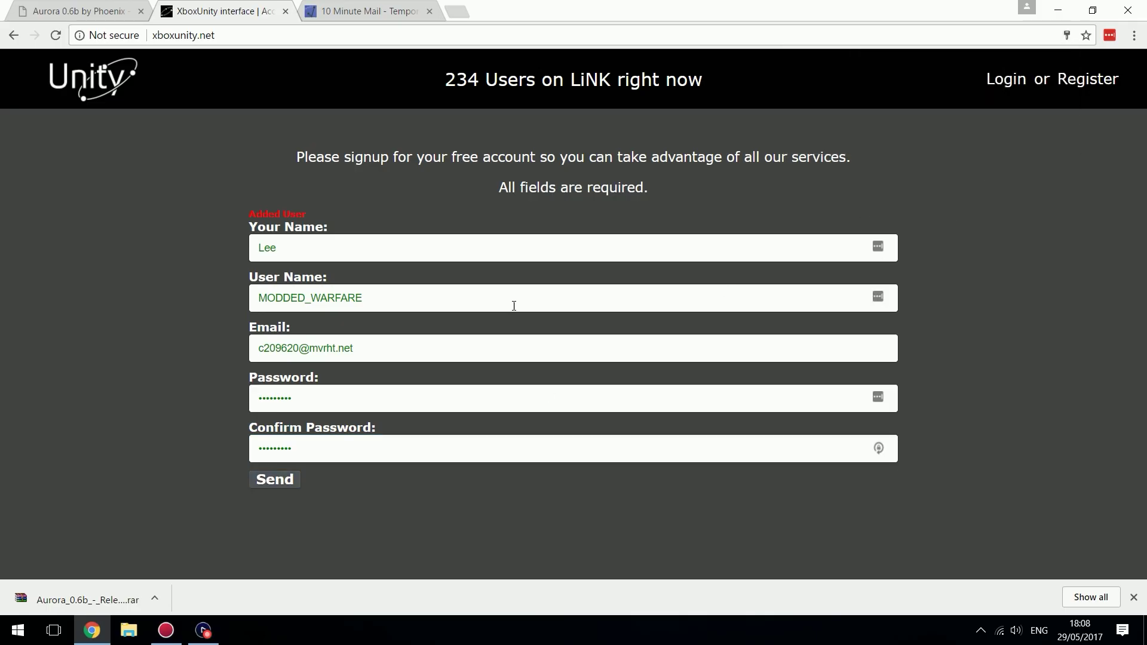
Step: Activate the XboxUnity account from the 10 Minute Mail message, then reload xboxunity.net signed in
{"action": "left_click", "coordinate": [1008, 79]}
{"action": "left_click", "coordinate": [635, 237]}
{"action": "left_click", "coordinate": [346, 11]}
{"action": "left_click", "coordinate": [398, 342]}
{"action": "scroll", "coordinate": [513, 389], "scroll_direction": "down", "scroll_amount": 2}
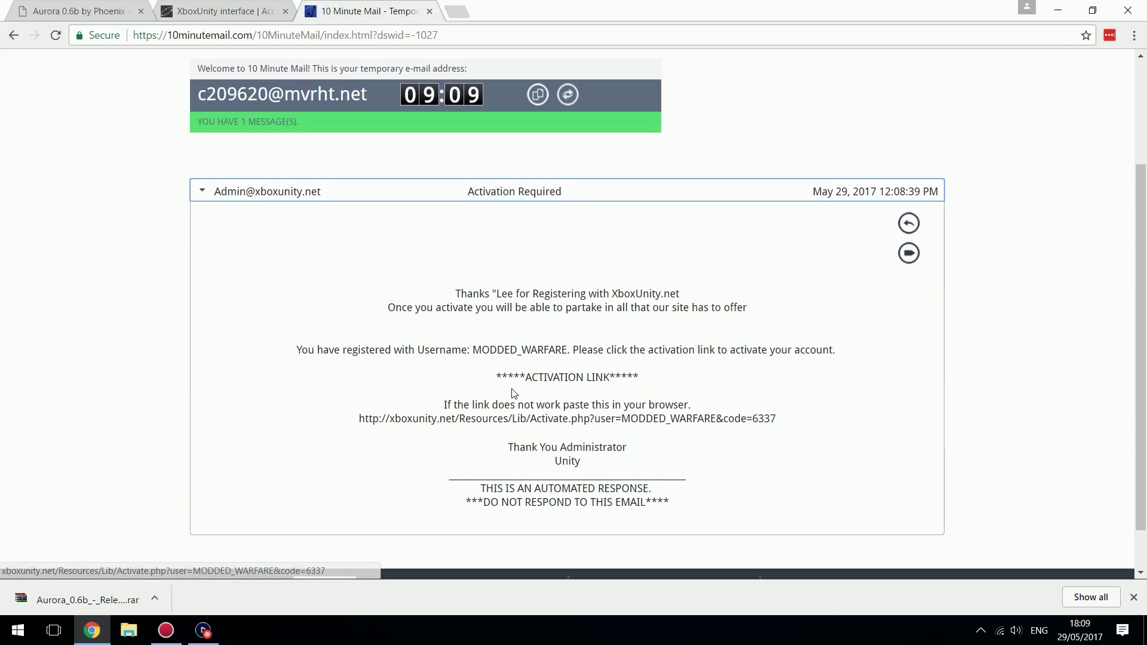
{"action": "left_click", "coordinate": [563, 381]}
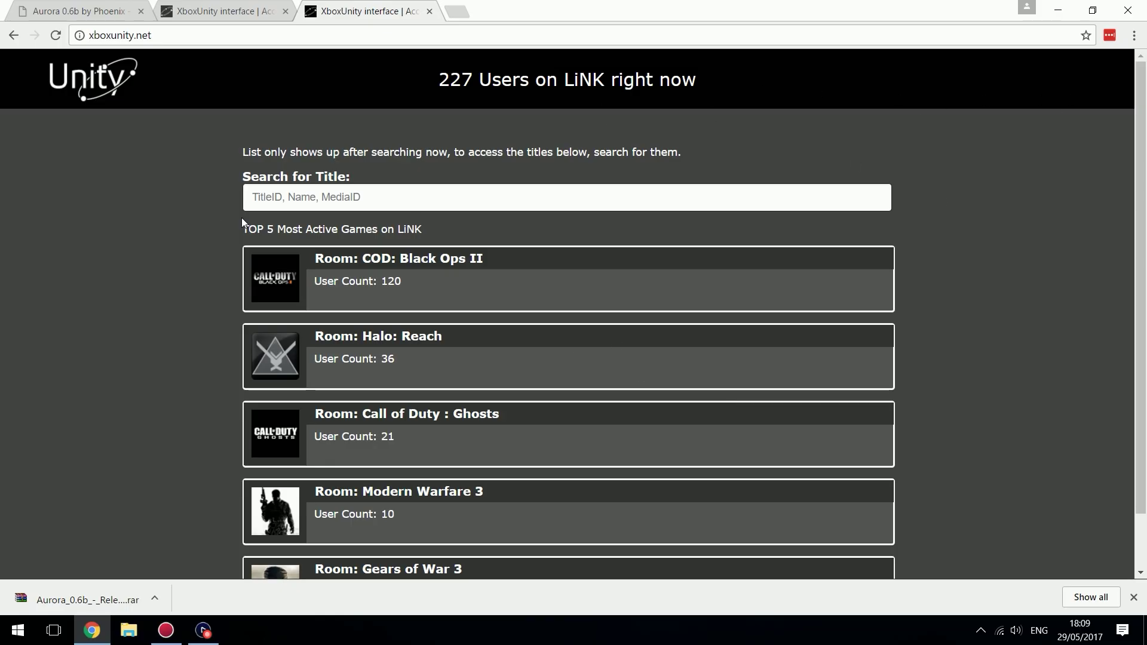
{"action": "left_click", "coordinate": [56, 35]}
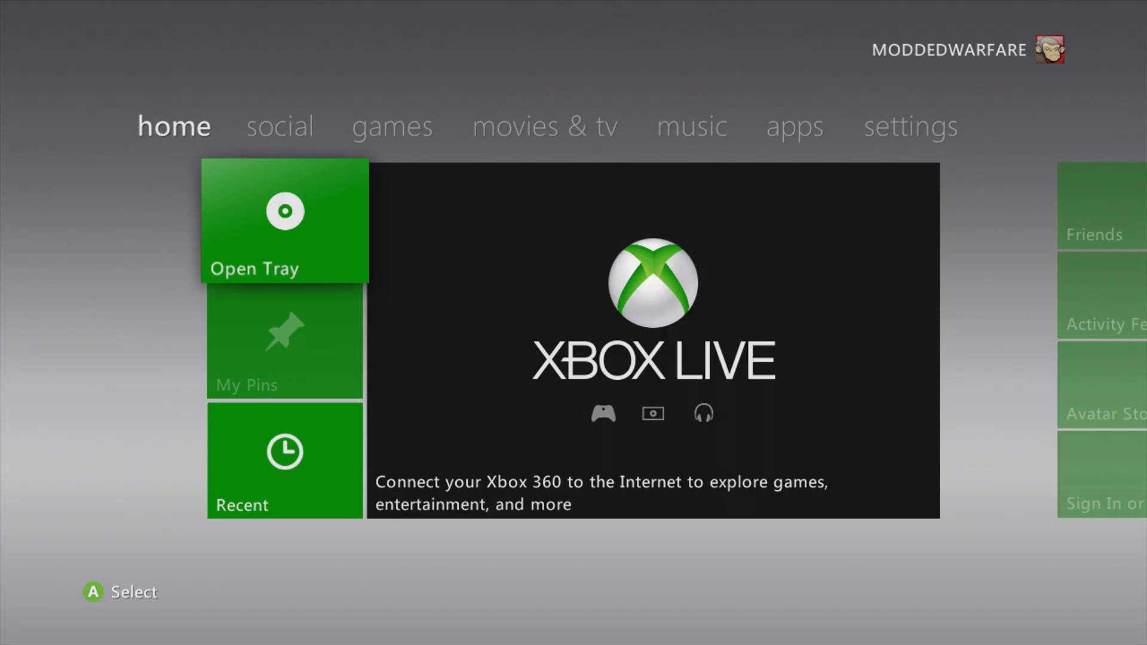
Step: Run the Xbox Live connection test on the wired network under System > Network Settings
{"action": "key", "text": "Right"}
{"action": "key", "text": "Right"}
{"action": "key", "text": "Right"}
{"action": "key", "text": "Right"}
{"action": "key", "text": "Right"}
{"action": "key", "text": "Right"}
{"action": "key", "text": "Return"}
{"action": "key", "text": "Down"}
{"action": "key", "text": "Down"}
{"action": "key", "text": "Down"}
{"action": "key", "text": "Return"}
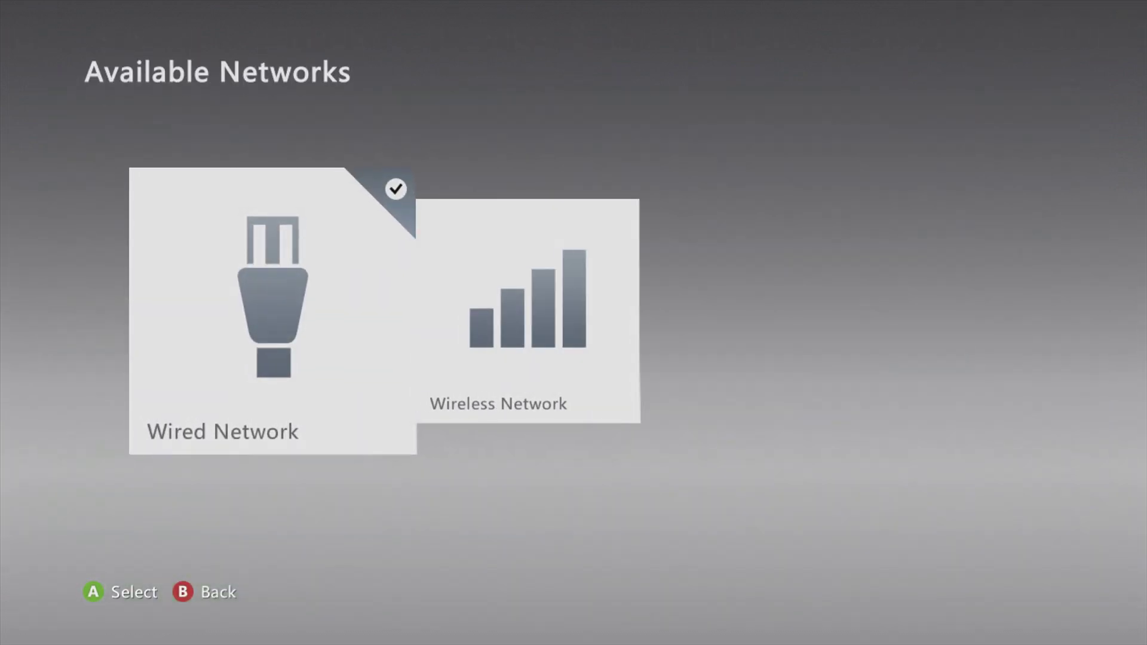
{"action": "key", "text": "Return"}
{"action": "key", "text": "Down"}
{"action": "key", "text": "Down"}
{"action": "key", "text": "Up"}
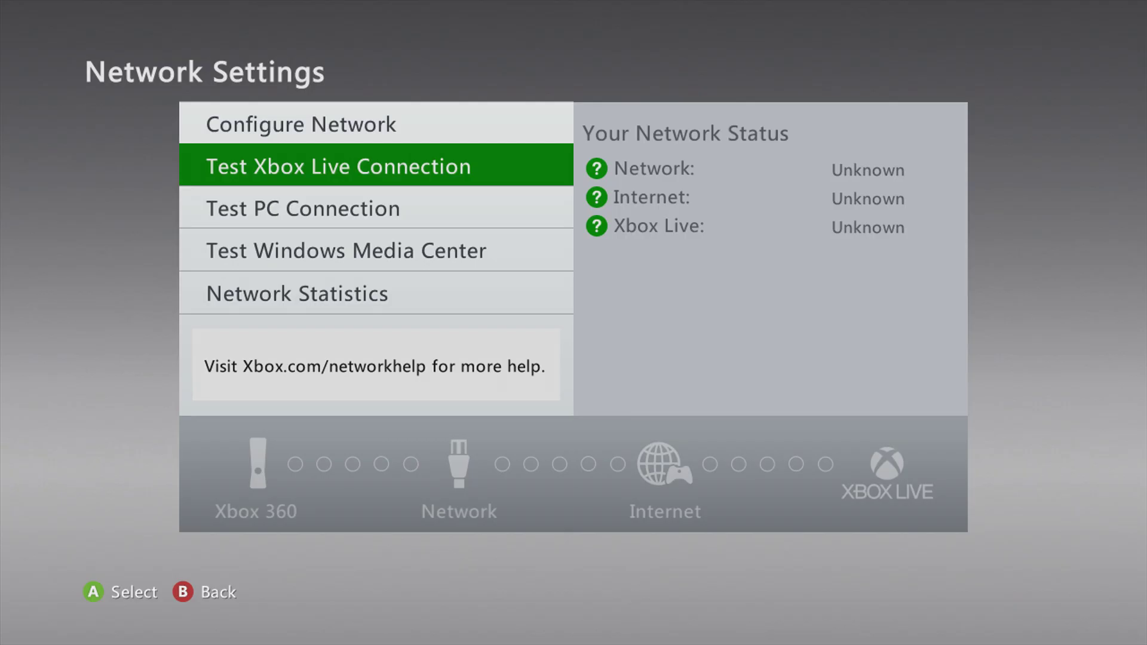
{"action": "key", "text": "Return"}
{"action": "key", "text": "Return"}
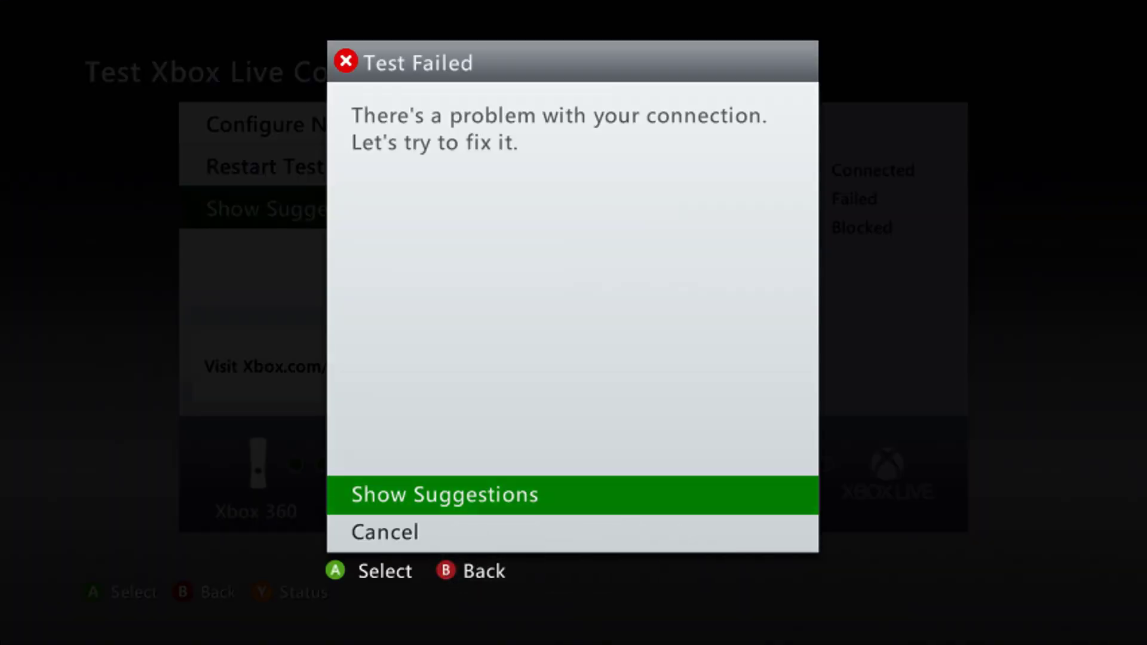
Step: Dismiss the test failure, view the DNS Error suggestion, and return to network settings
{"action": "key", "text": "Down"}
{"action": "key", "text": "Return"}
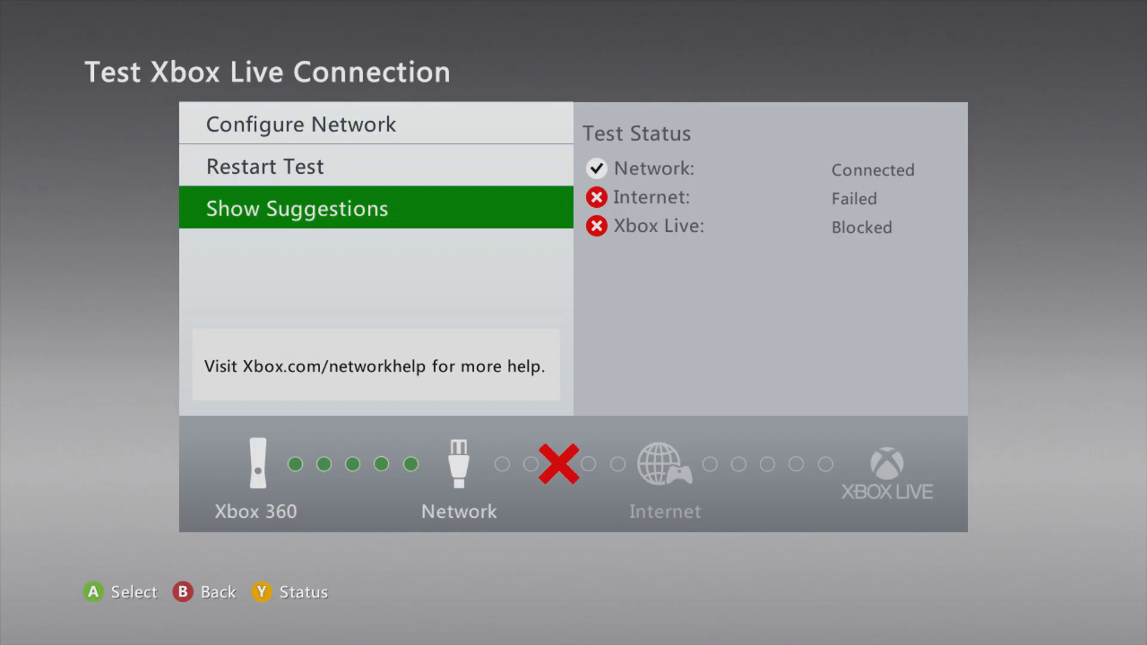
{"action": "key", "text": "Up"}
{"action": "key", "text": "Down"}
{"action": "key", "text": "Up"}
{"action": "key", "text": "Up"}
{"action": "key", "text": "Down"}
{"action": "key", "text": "Down"}
{"action": "key", "text": "Return"}
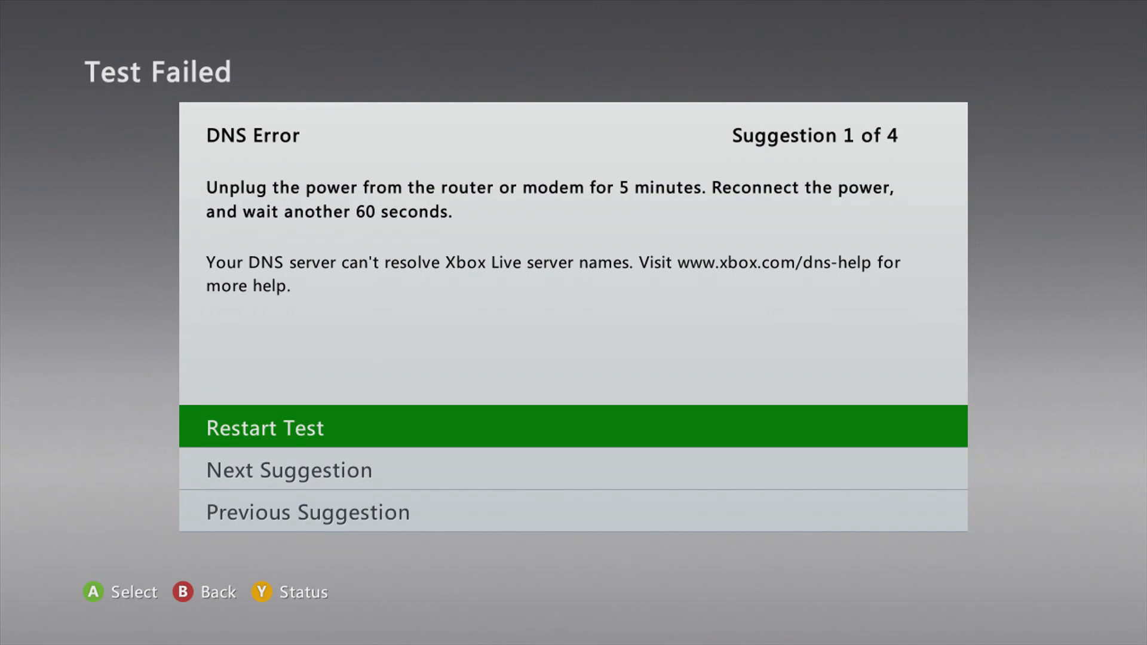
{"action": "key", "text": "Escape"}
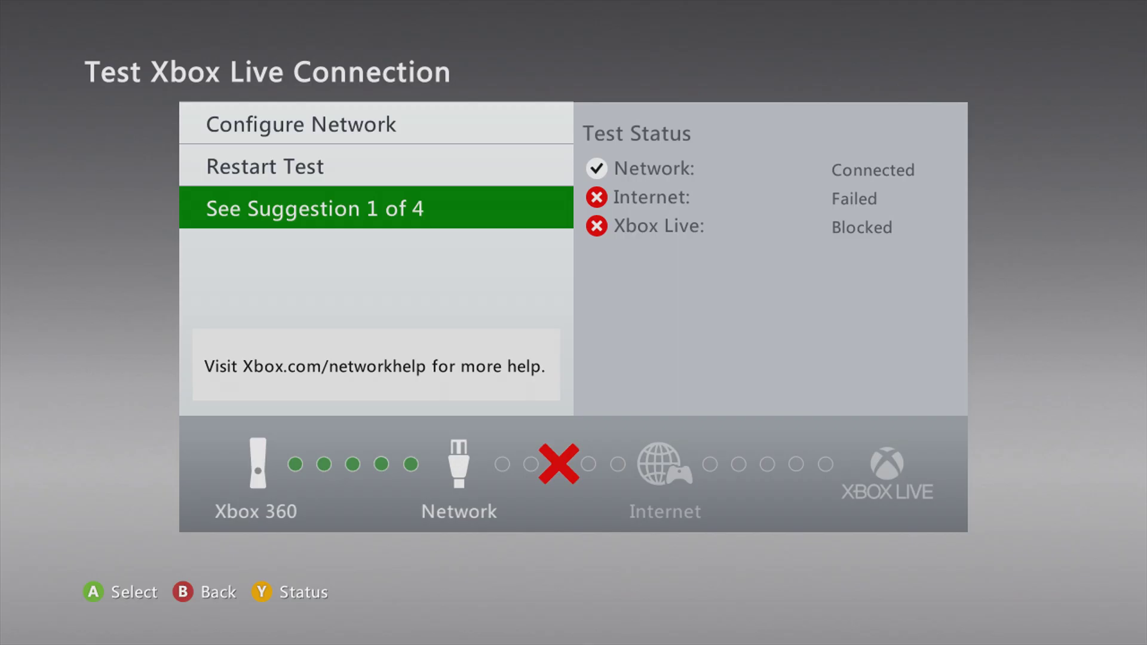
{"action": "key", "text": "Escape"}
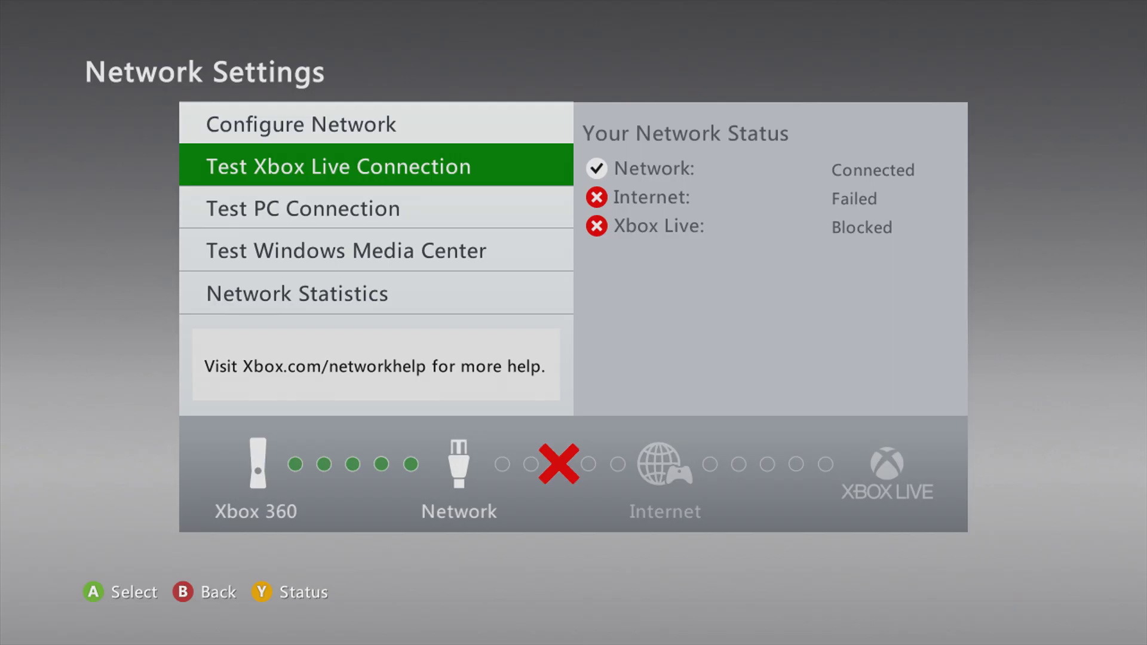
Step: Run the PC connection test and close its PC source list
{"action": "key", "text": "Down"}
{"action": "key", "text": "Down"}
{"action": "key", "text": "Up"}
{"action": "key", "text": "Down"}
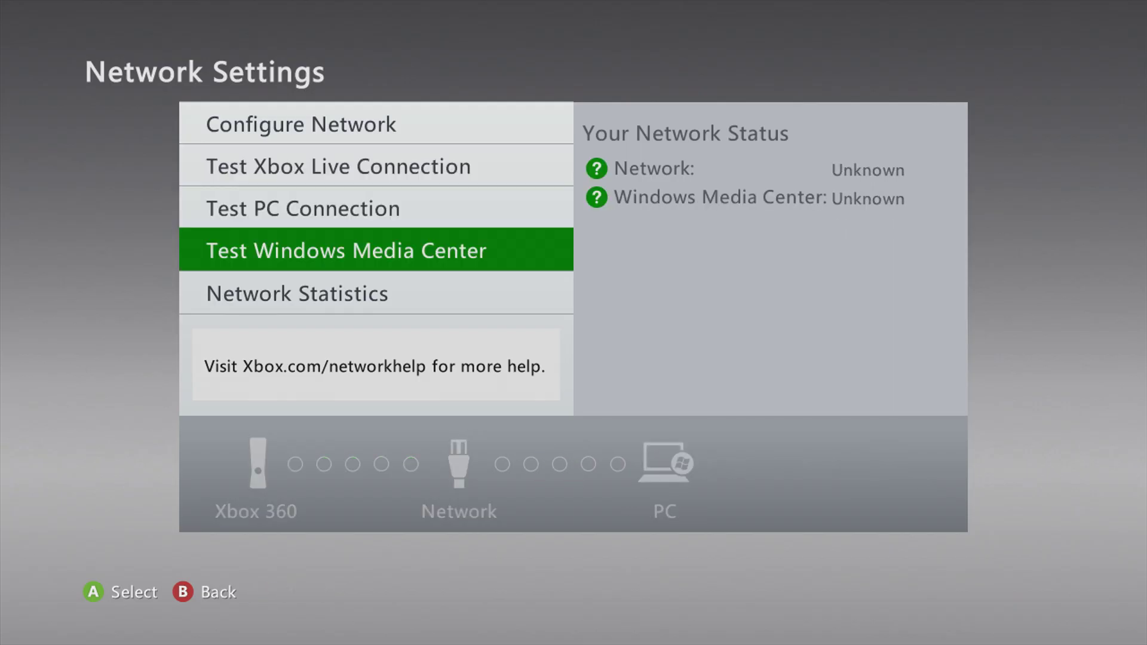
{"action": "key", "text": "Up"}
{"action": "key", "text": "Return"}
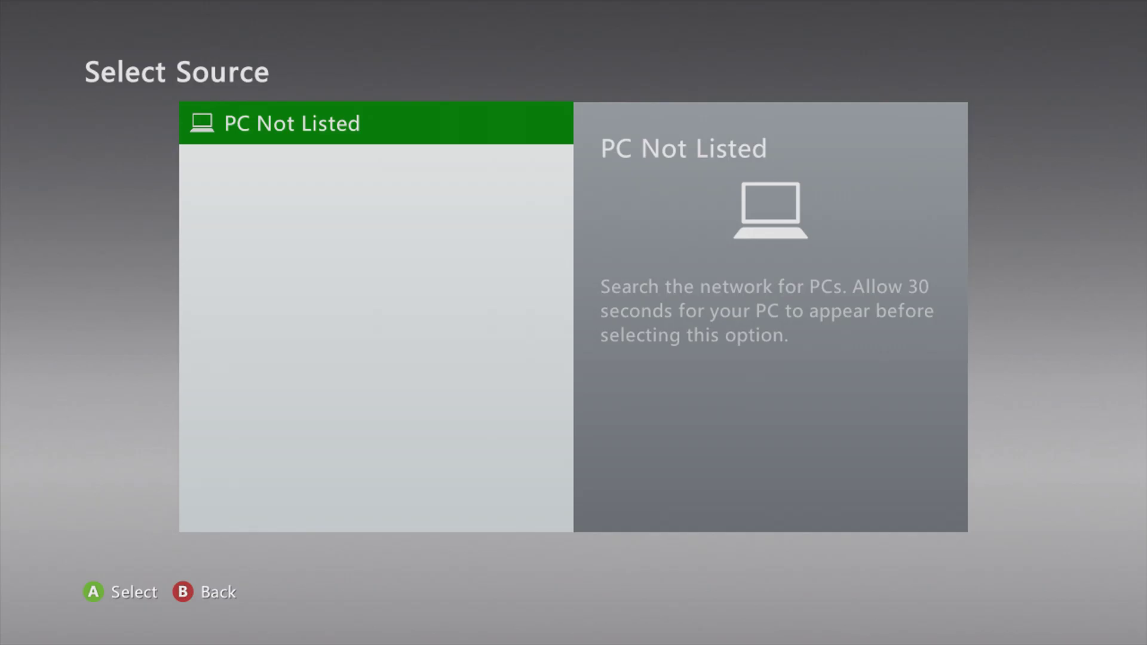
{"action": "key", "text": "Escape"}
Step: Check the automatic IP and DNS settings in Configure Network, then back out to Available Networks
{"action": "key", "text": "Up"}
{"action": "key", "text": "Up"}
{"action": "key", "text": "Return"}
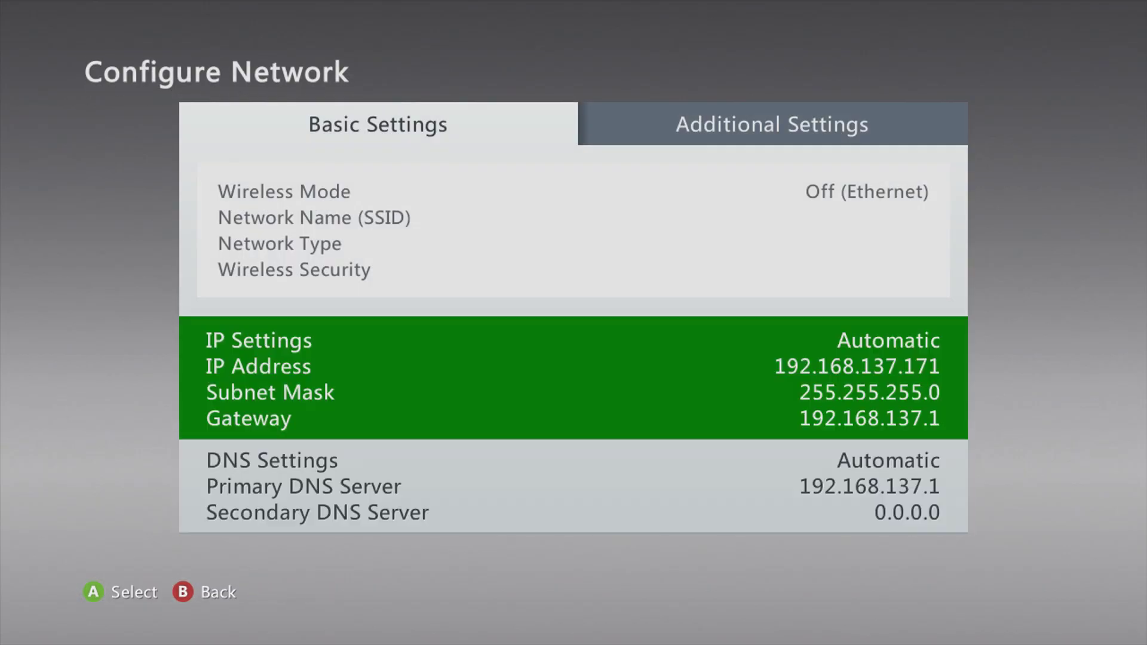
{"action": "key", "text": "Down"}
{"action": "key", "text": "Escape"}
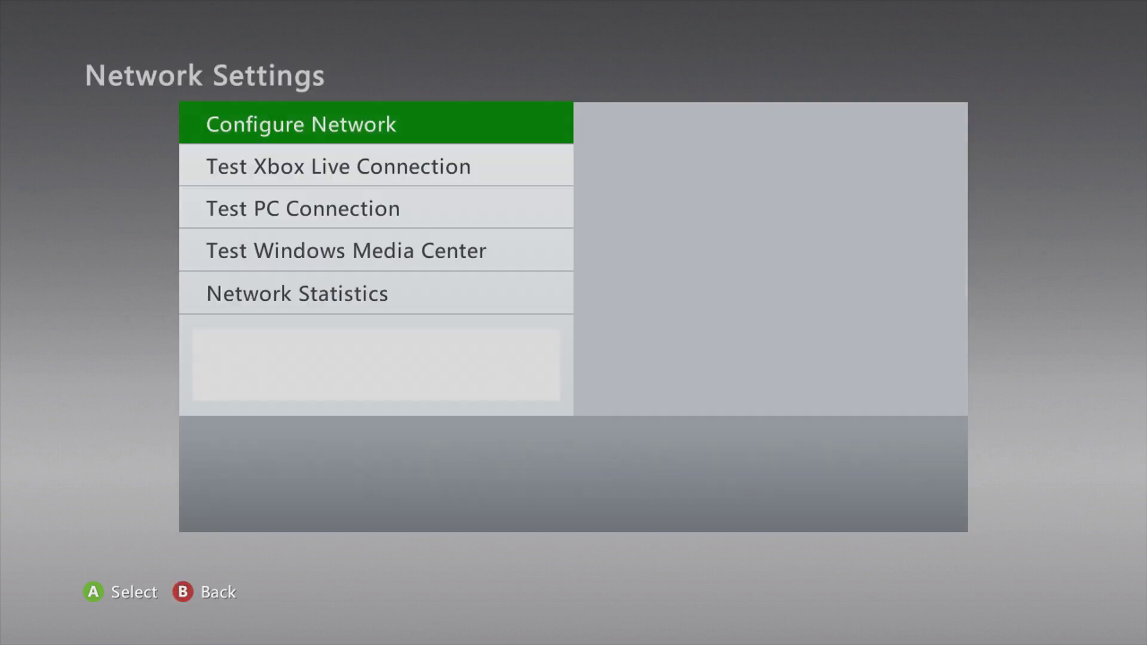
{"action": "key", "text": "Escape"}
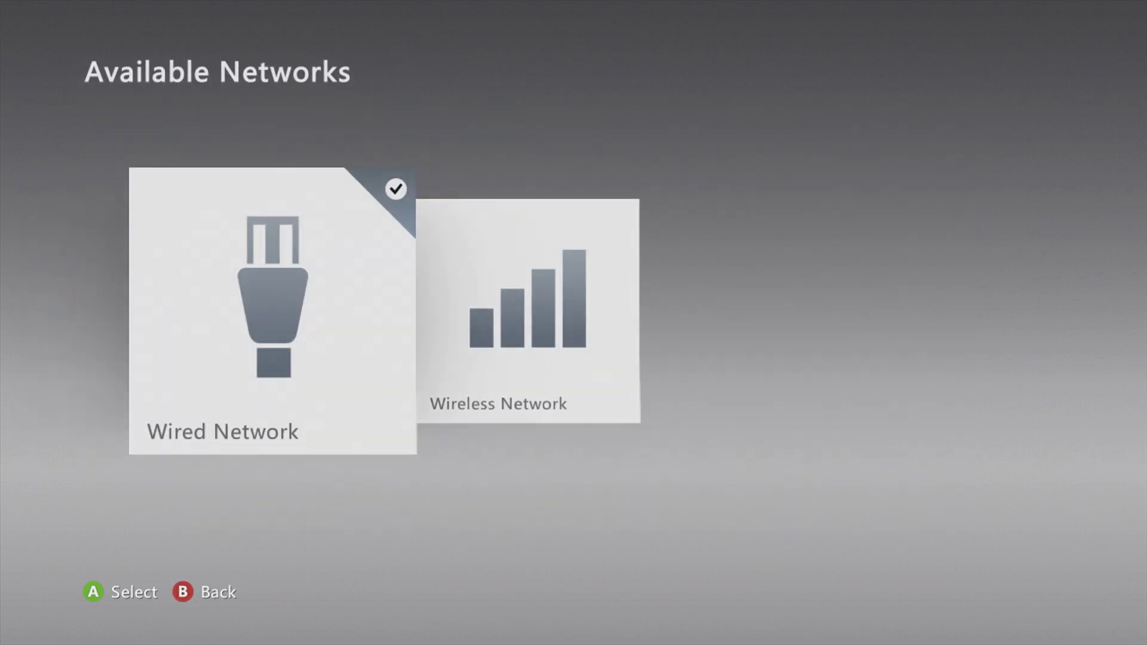
{"action": "key", "text": "Escape"}
{"action": "key", "text": "Escape"}
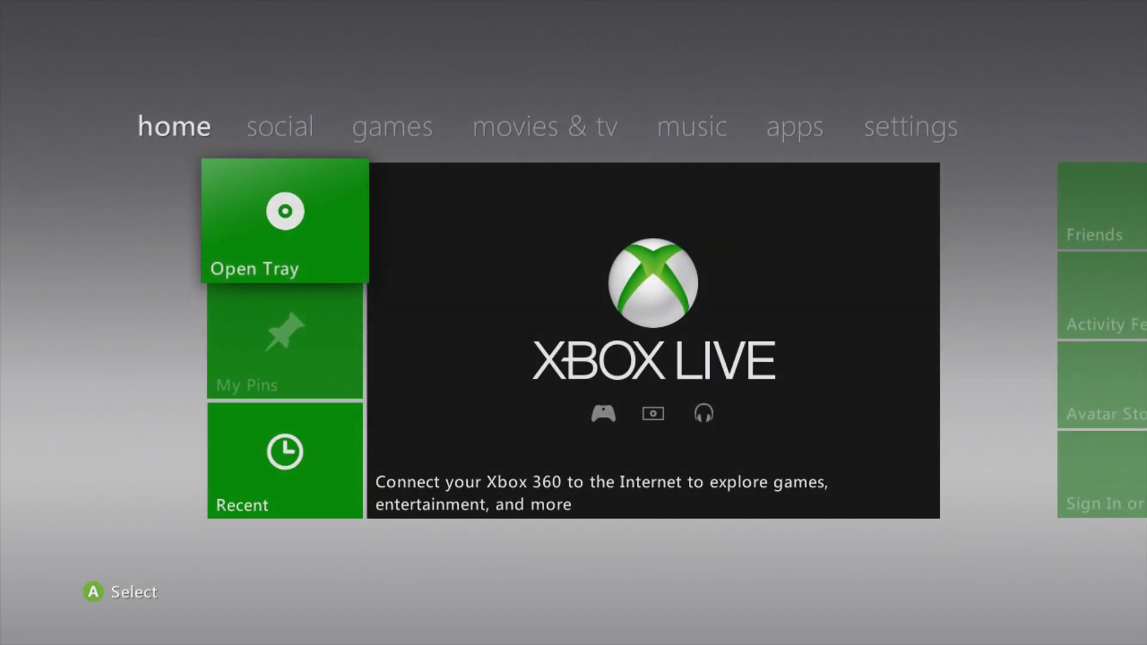
Step: Sign in with the console profile from My Games and launch Aurora.xex in Usb0:\Aurora via XeXMenu
{"action": "key", "text": "Right"}
{"action": "key", "text": "Right"}
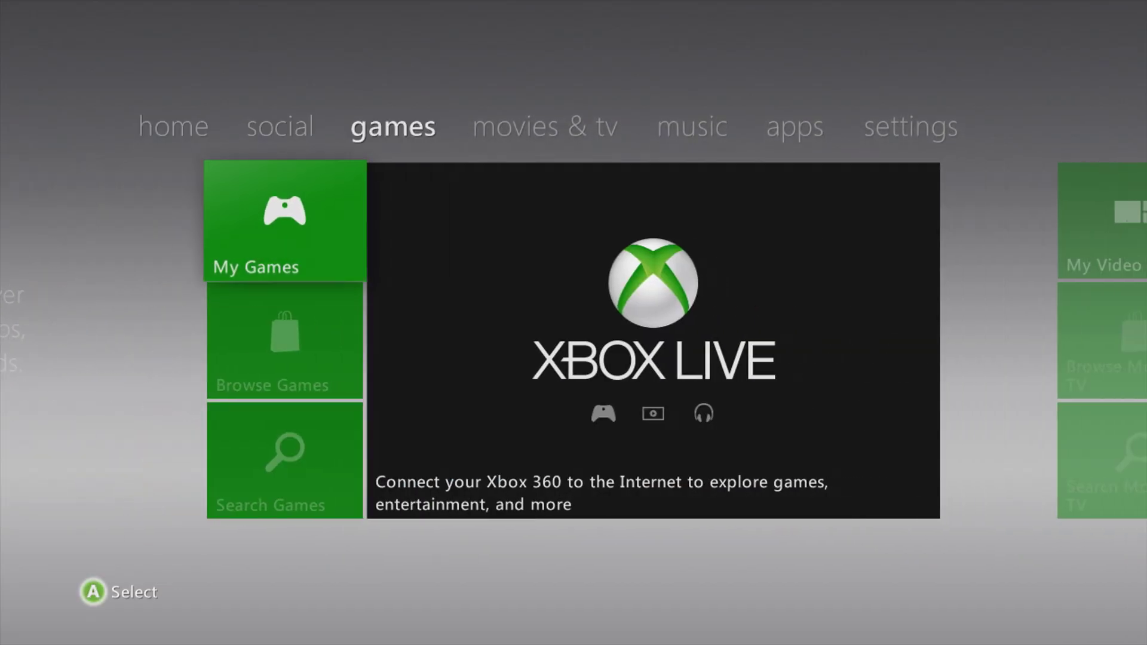
{"action": "key", "text": "Return"}
{"action": "key", "text": "Return"}
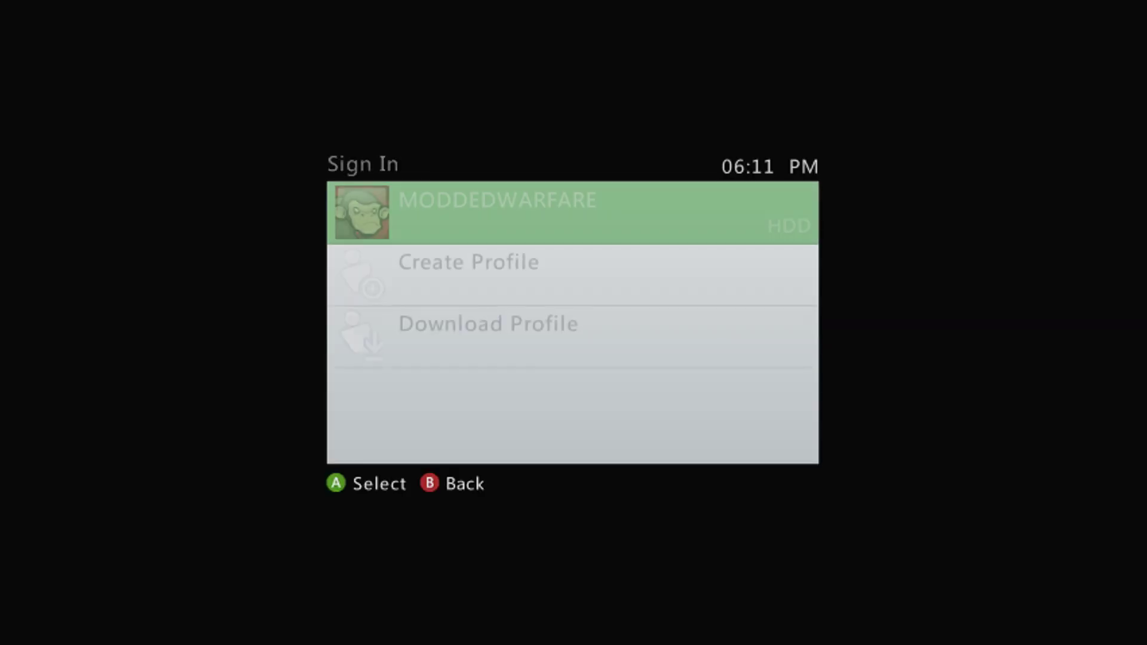
{"action": "key", "text": "Return"}
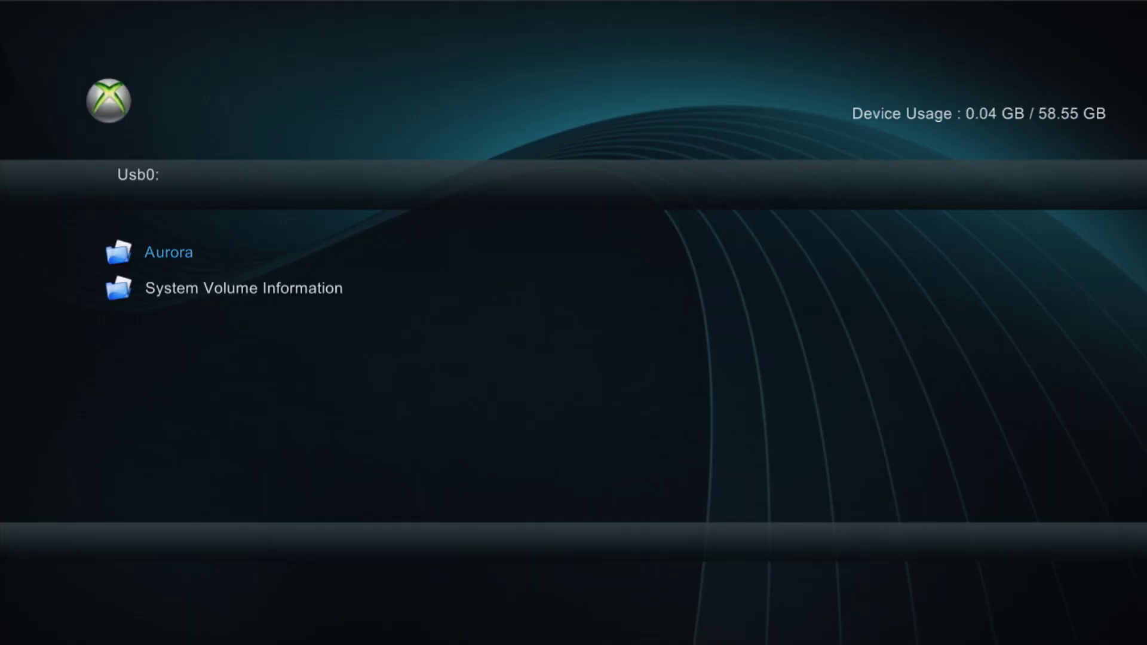
{"action": "key", "text": "Return"}
{"action": "key", "text": "Up"}
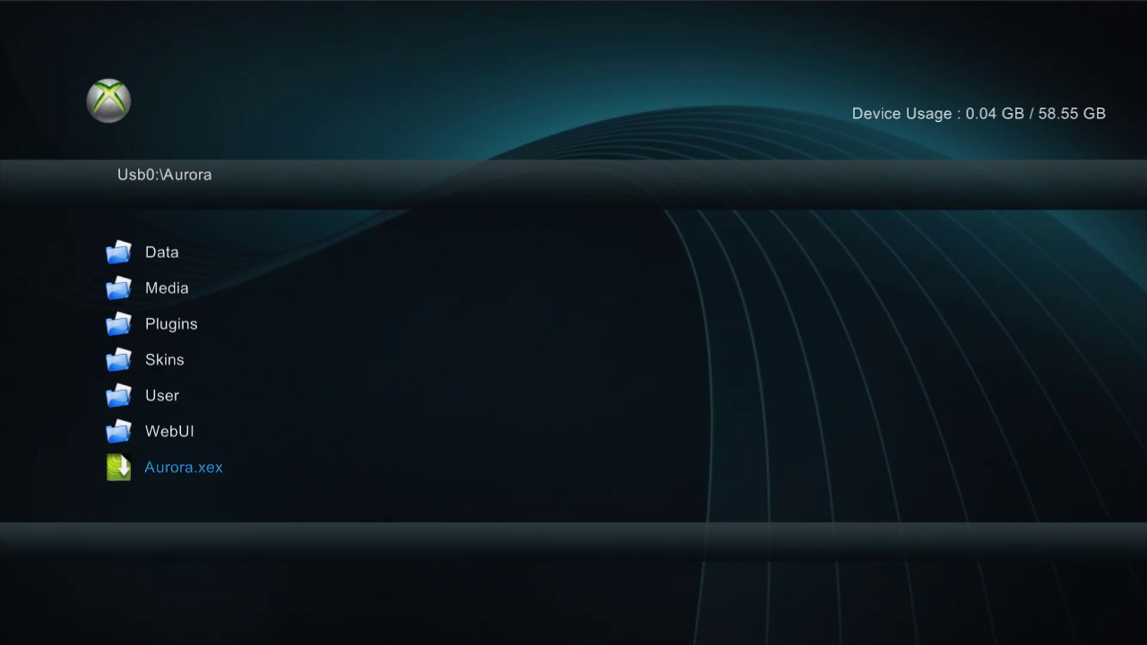
{"action": "key", "text": "Return"}
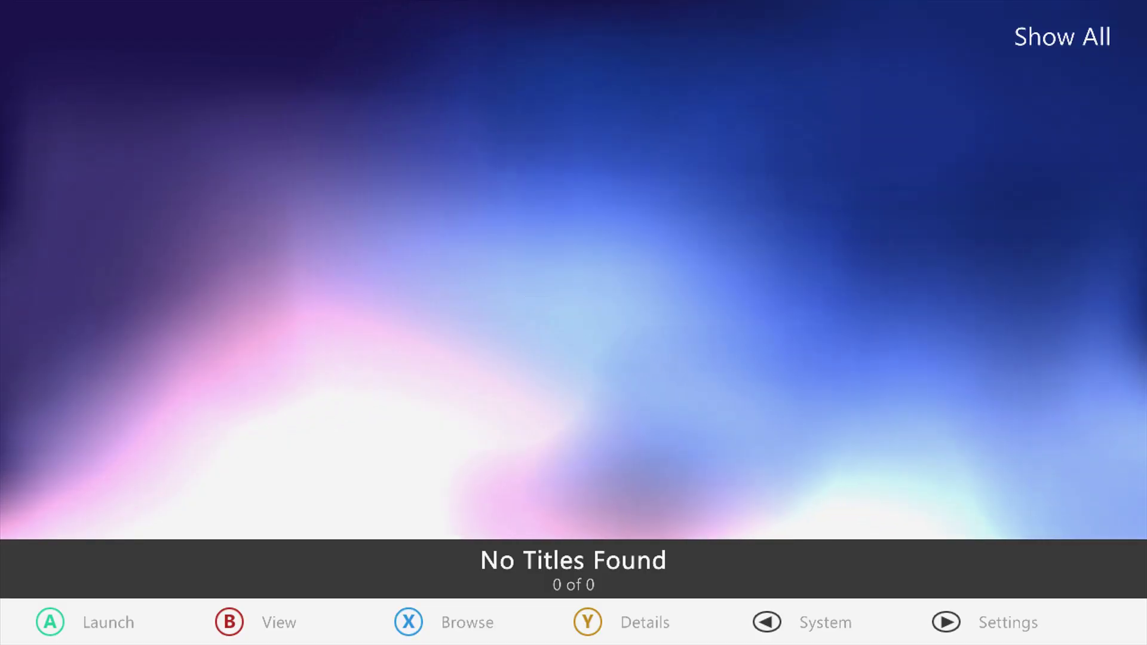
Step: Check Enabled on Aurora's Unity settings page and enter the XboxUnity account username
{"action": "key", "text": "BackSpace"}
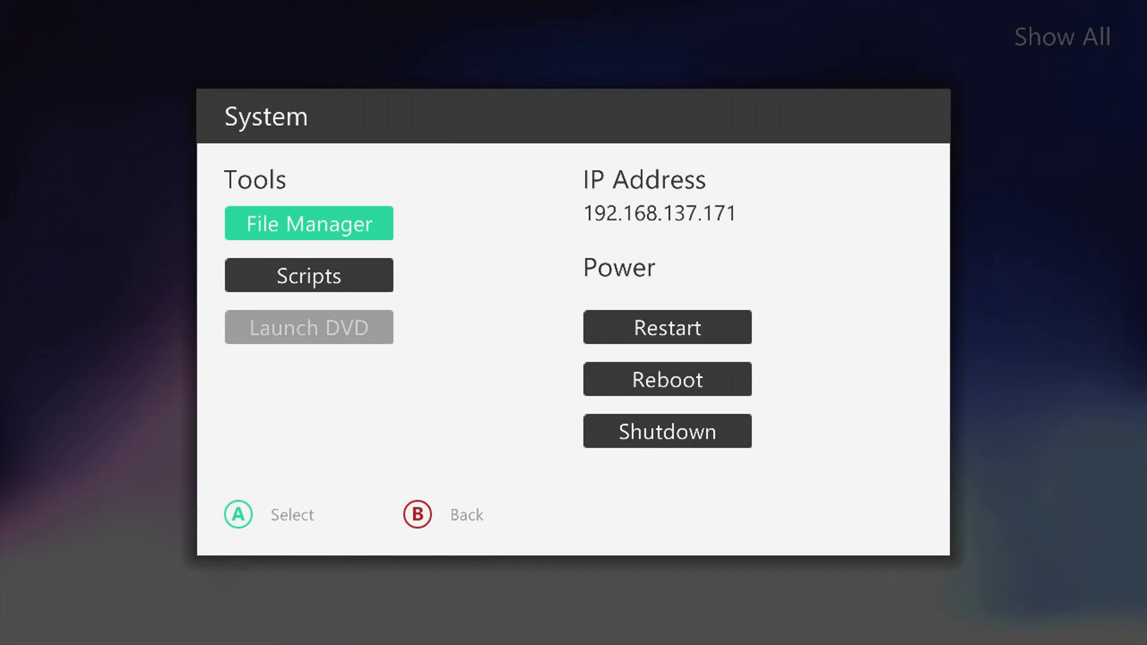
{"action": "key", "text": "b"}
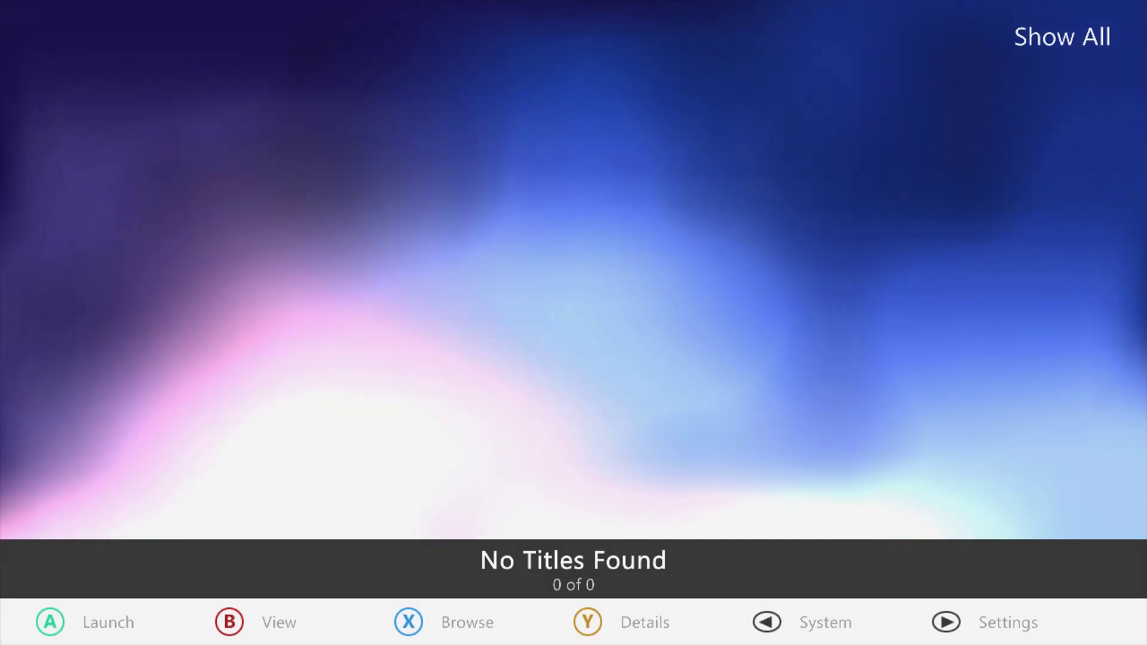
{"action": "key", "text": "Right"}
{"action": "key", "text": "Down"}
{"action": "key", "text": "Up"}
{"action": "key", "text": "Return"}
{"action": "key", "text": "Down"}
{"action": "key", "text": "Return"}
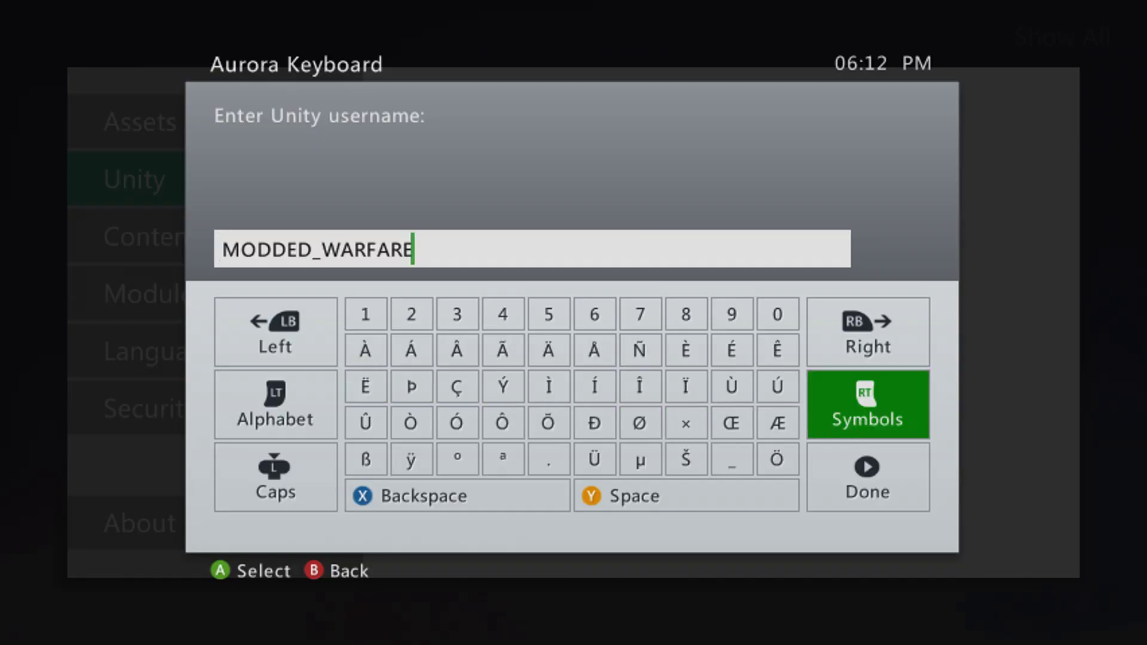
{"action": "key", "text": "Return"}
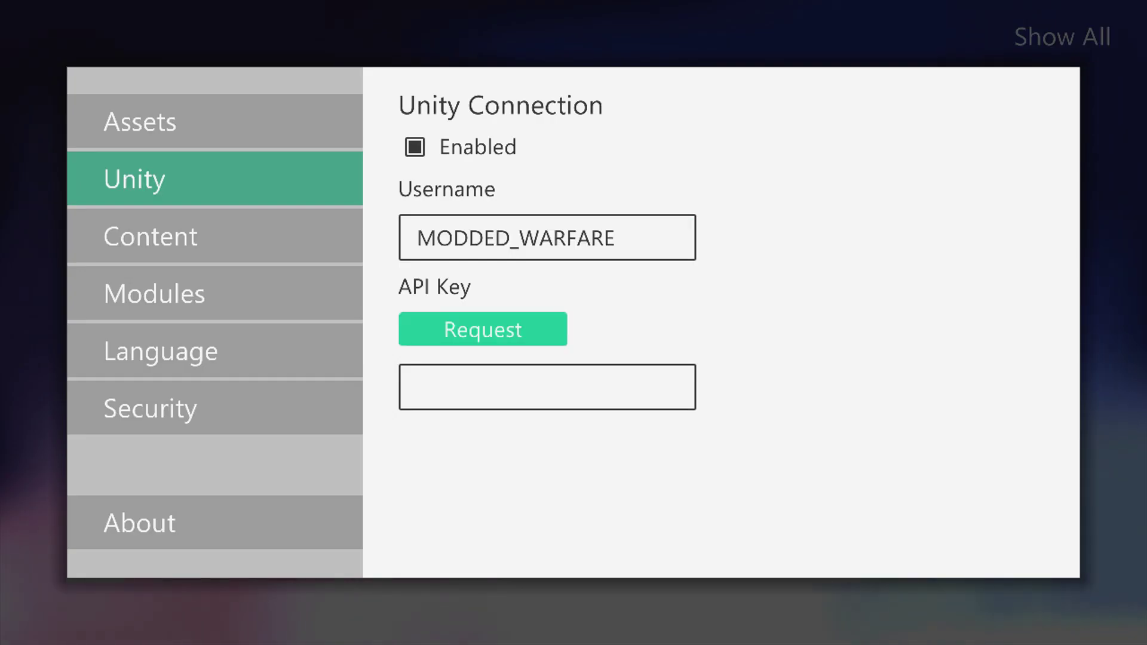
Step: Request the Unity API key by submitting the account password, filling the API Key field
{"action": "key", "text": "Return"}
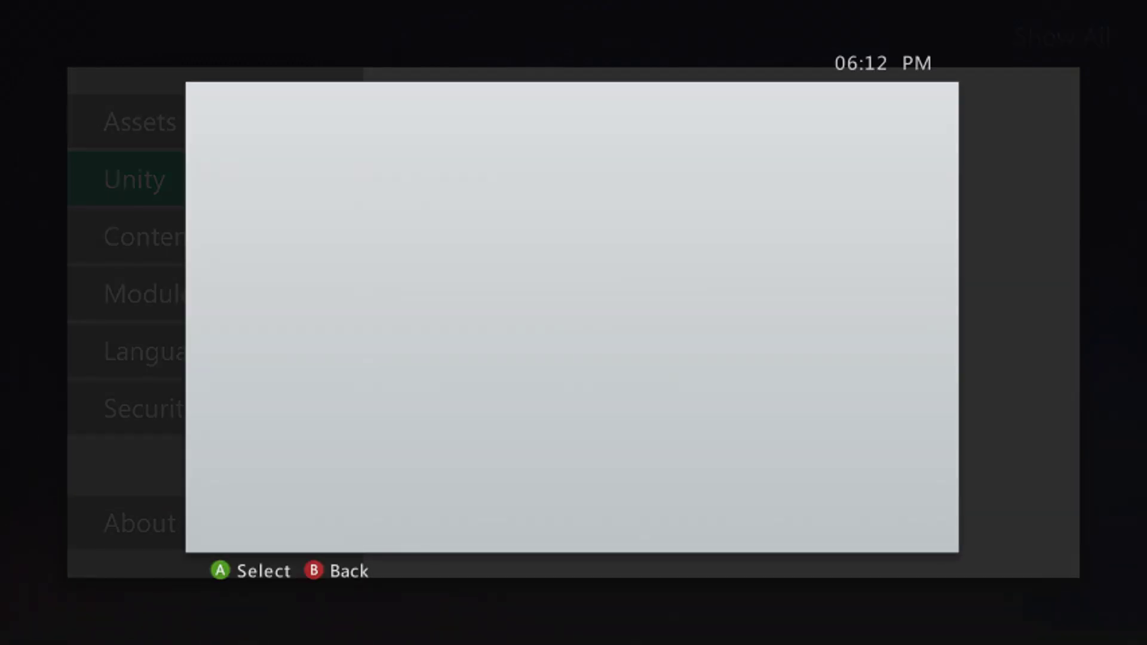
{"action": "key", "text": "Escape"}
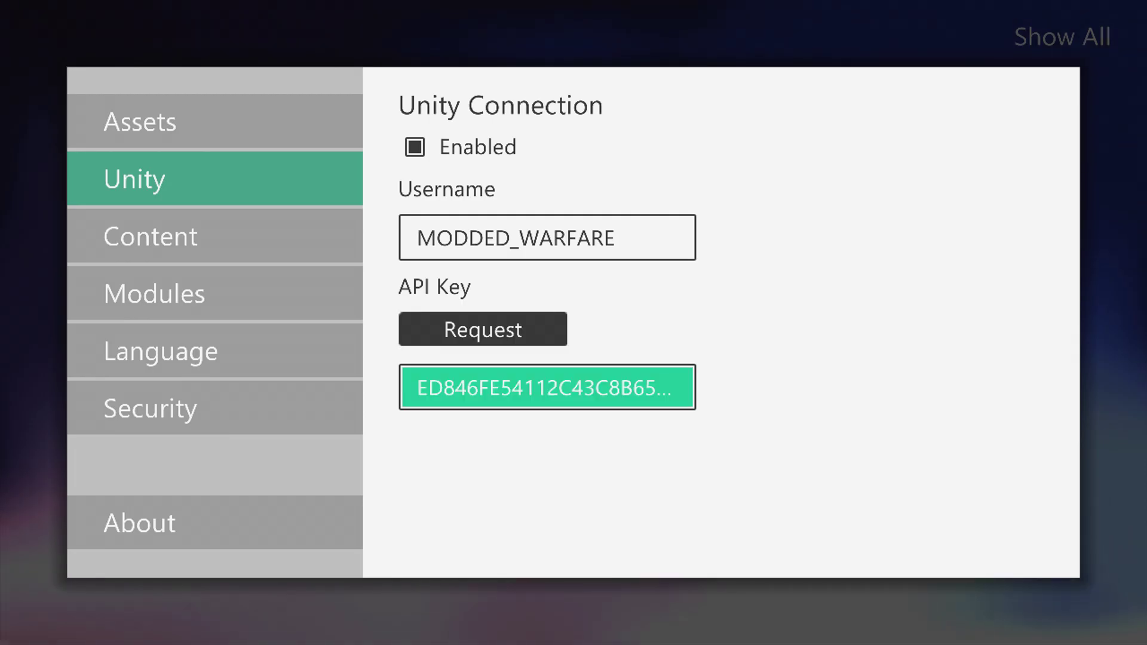
{"action": "key", "text": "Left"}
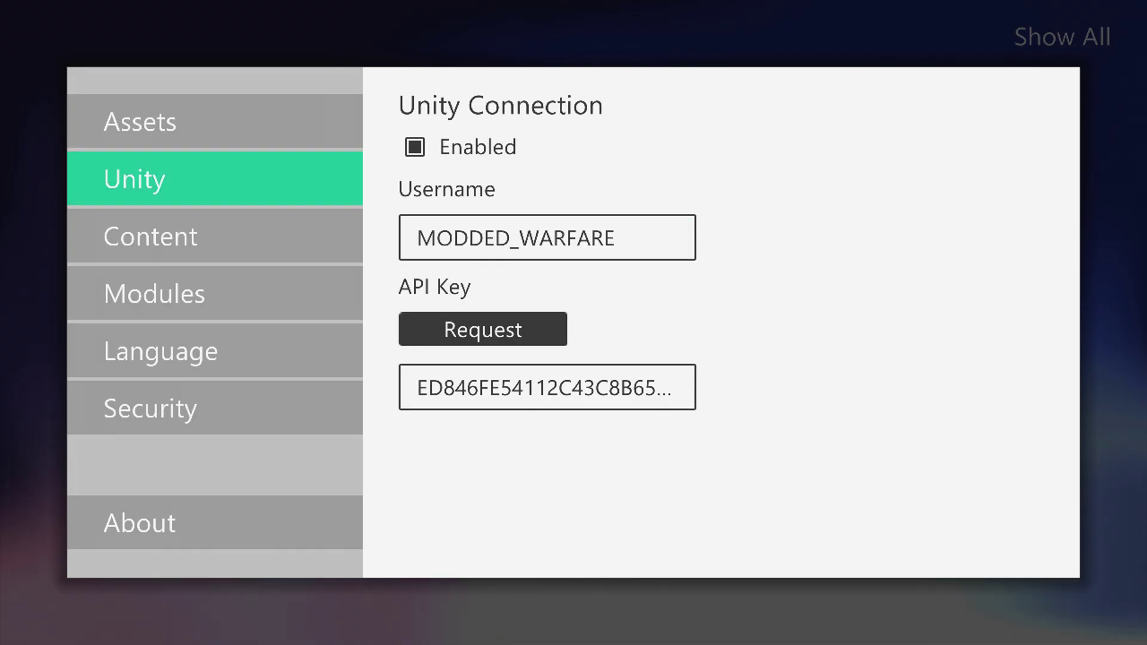
{"action": "key", "text": "Down"}
{"action": "key", "text": "Down"}
Step: Review the version info on the About page, then close Settings to the 0-of-0 titles screen
{"action": "key", "text": "Down"}
{"action": "key", "text": "Down"}
{"action": "key", "text": "Down"}
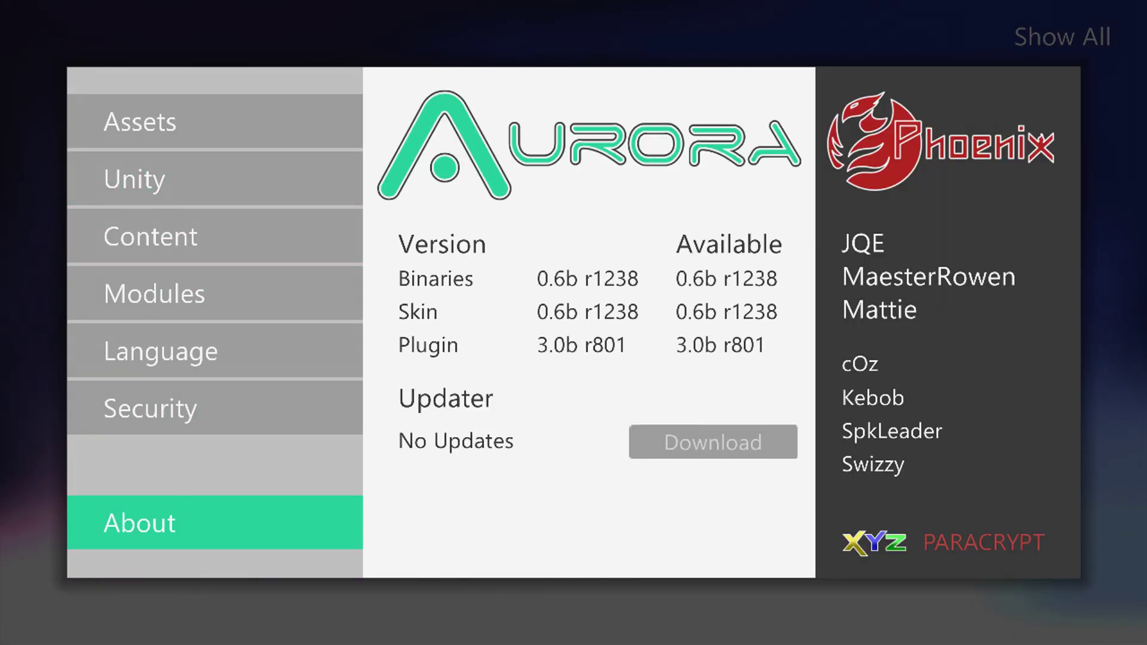
{"action": "key", "text": "Up"}
{"action": "key", "text": "Down"}
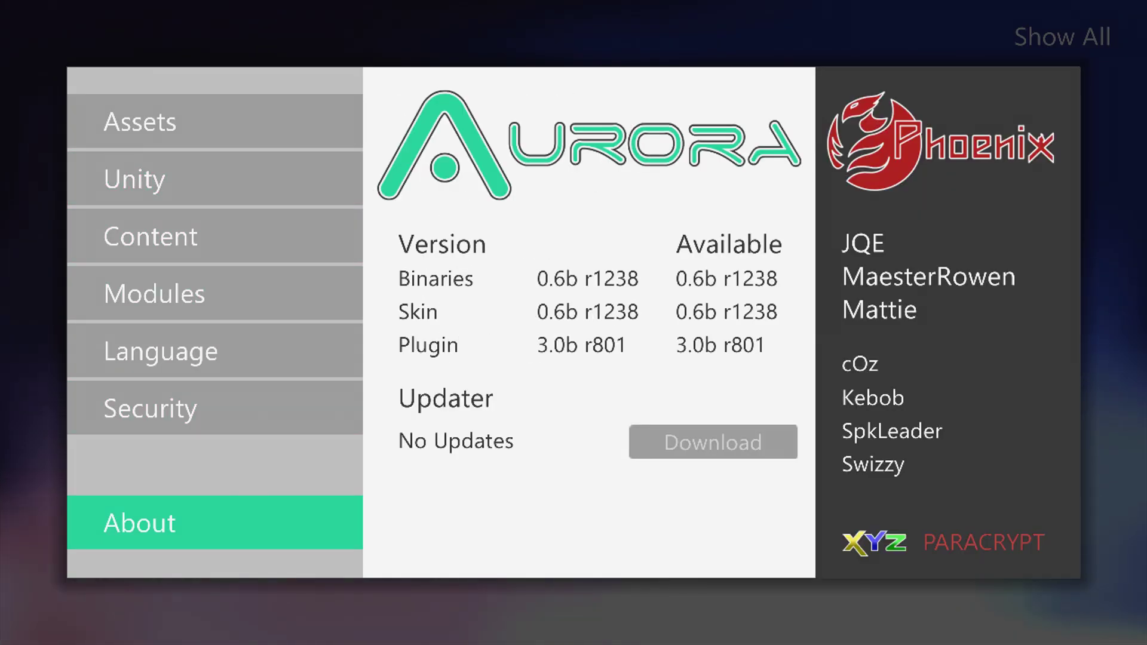
{"action": "key", "text": "Up"}
{"action": "key", "text": "Up"}
{"action": "key", "text": "Up"}
{"action": "key", "text": "Up"}
{"action": "key", "text": "Up"}
{"action": "key", "text": "Up"}
{"action": "key", "text": "Escape"}
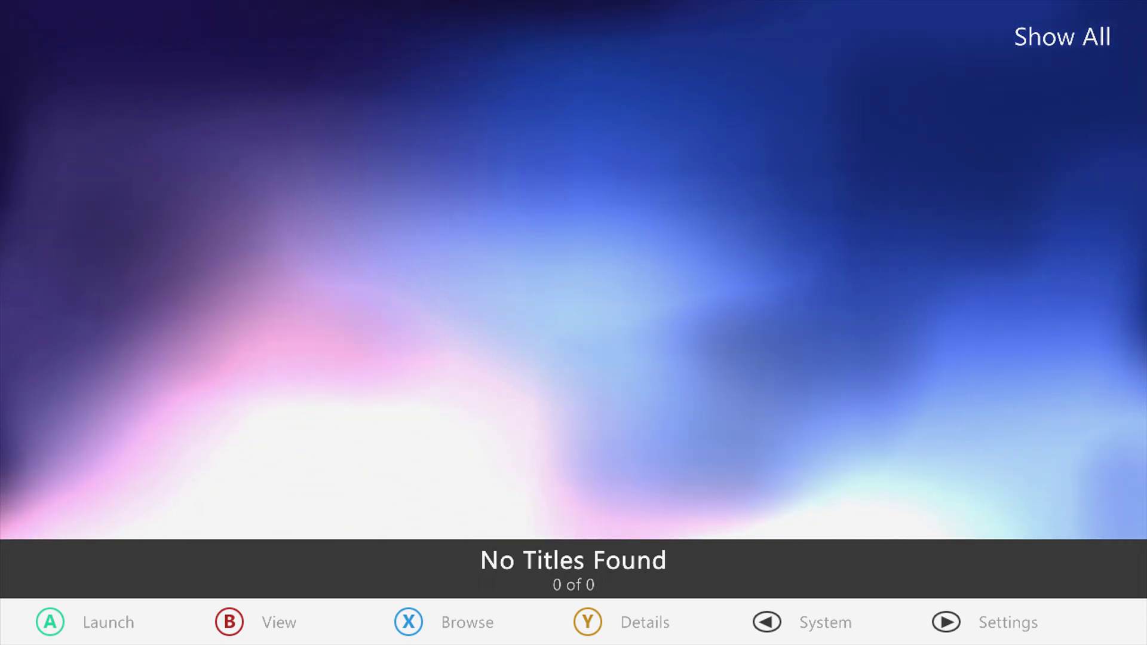
Step: From the Content settings, pick the Hdd1\Homebrew folder and save it as a depth-2 Homebrew scan path
{"action": "key", "text": "Down"}
{"action": "key", "text": "Down"}
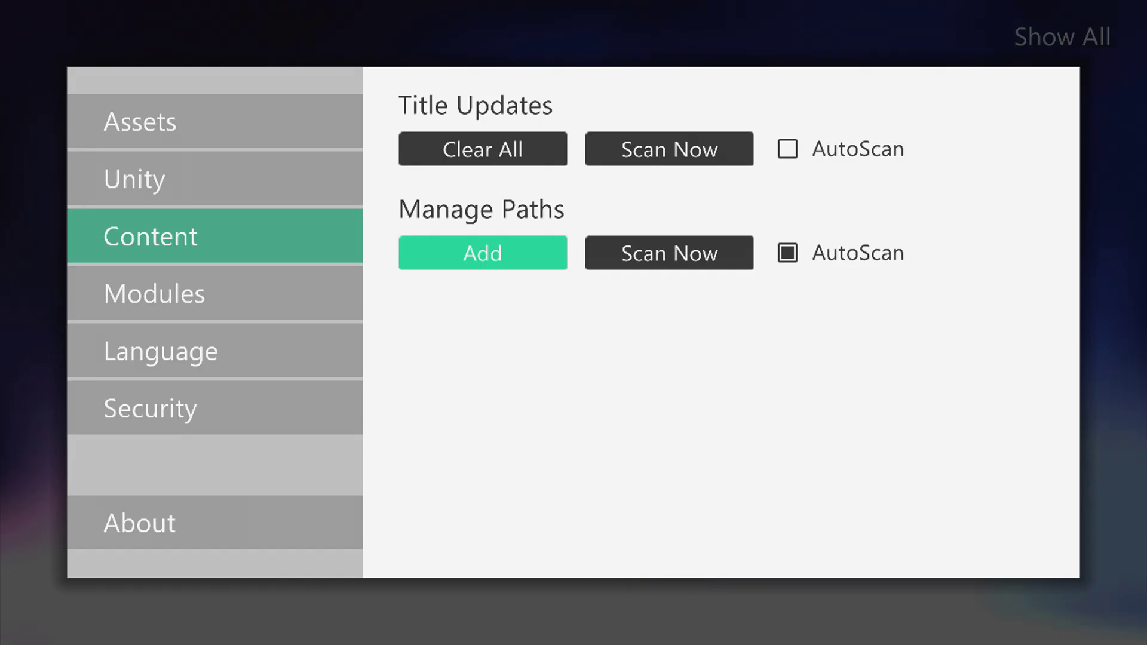
{"action": "key", "text": "Return"}
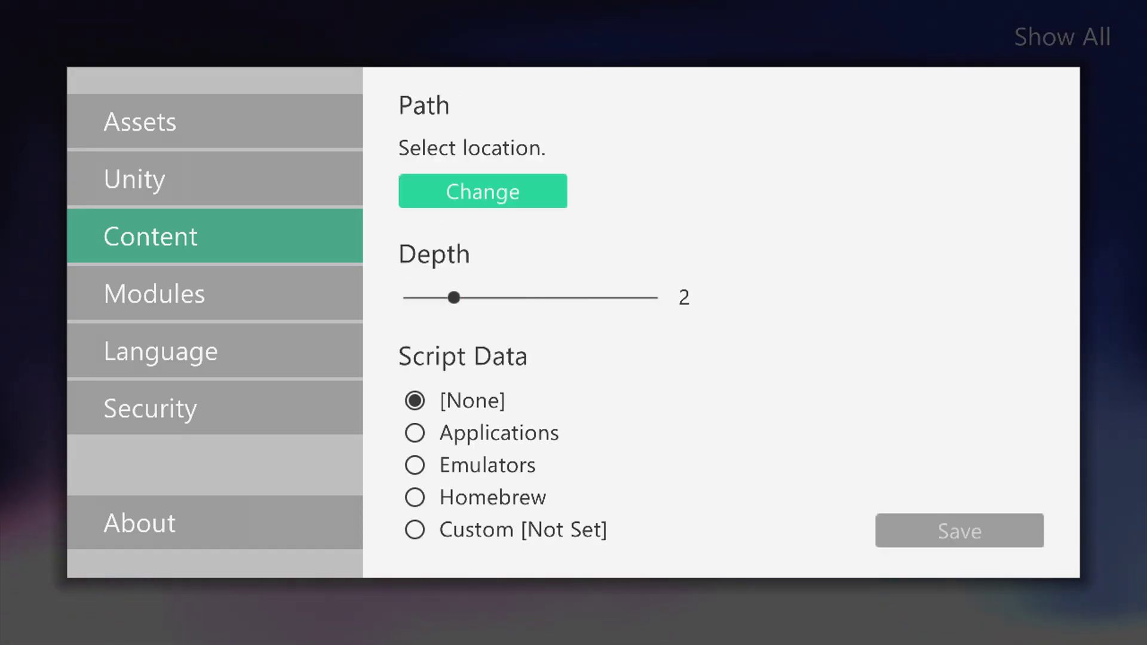
{"action": "key", "text": "Return"}
{"action": "key", "text": "Down"}
{"action": "key", "text": "Up"}
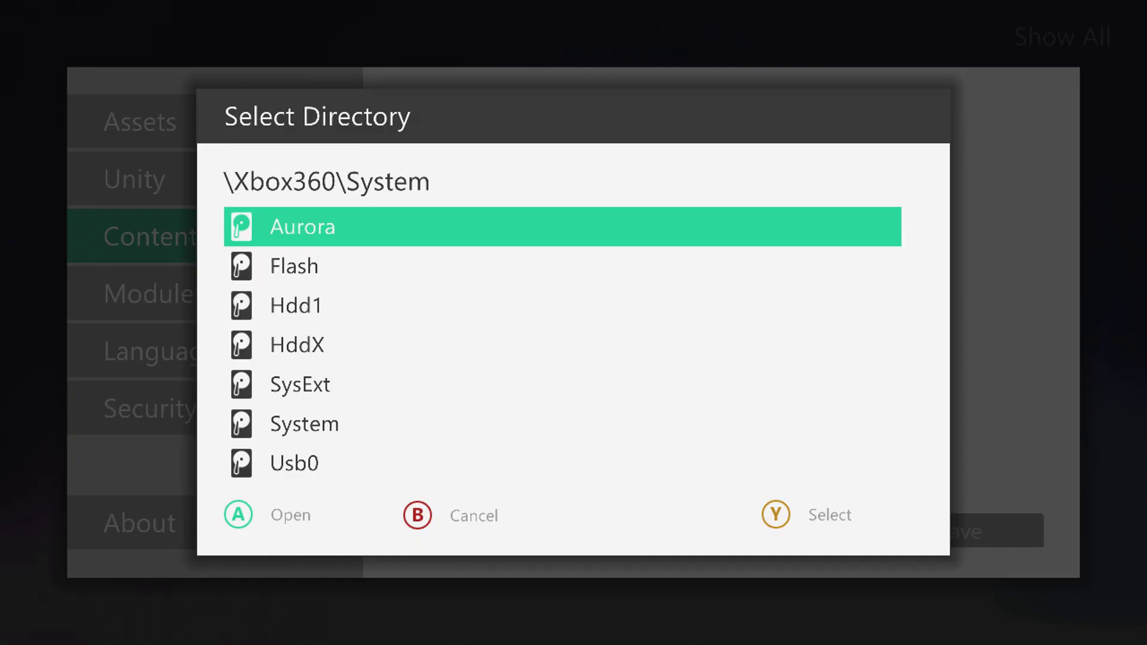
{"action": "key", "text": "Down"}
{"action": "key", "text": "Down"}
{"action": "key", "text": "Return"}
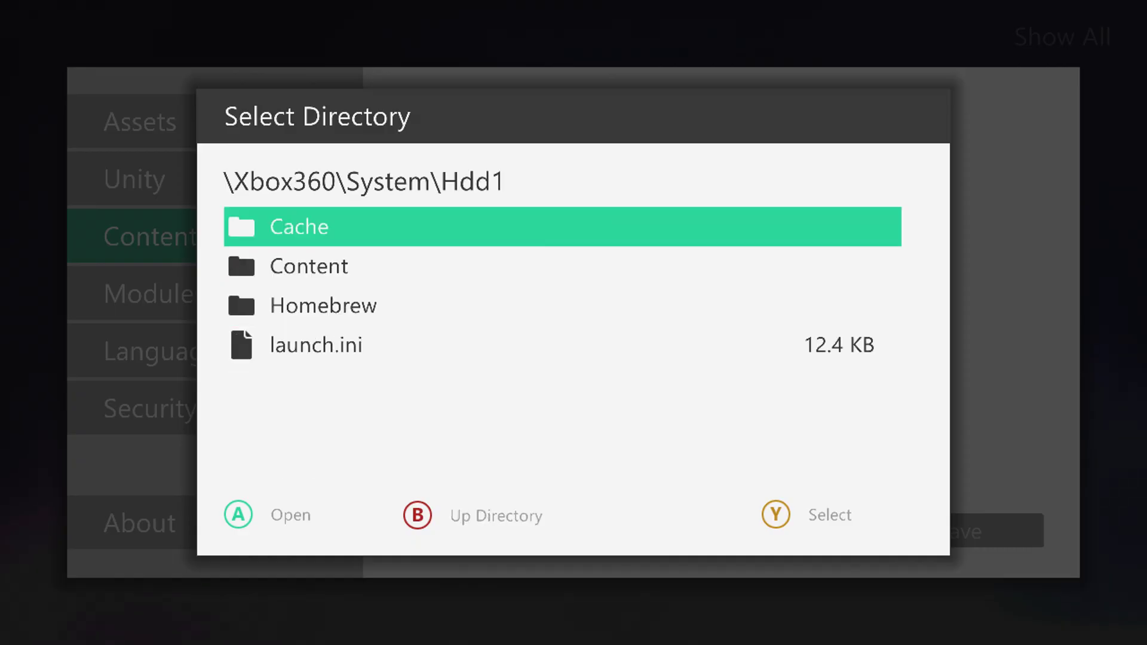
{"action": "key", "text": "Down"}
{"action": "key", "text": "Down"}
{"action": "key", "text": "Up"}
{"action": "key", "text": "Down"}
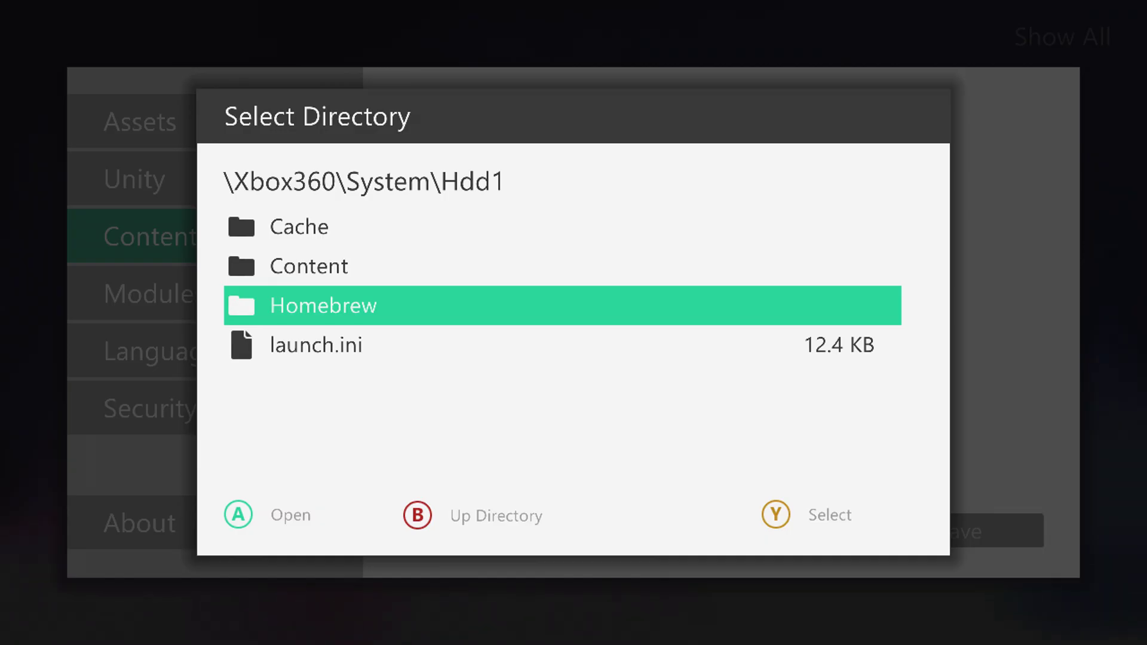
{"action": "key", "text": "y"}
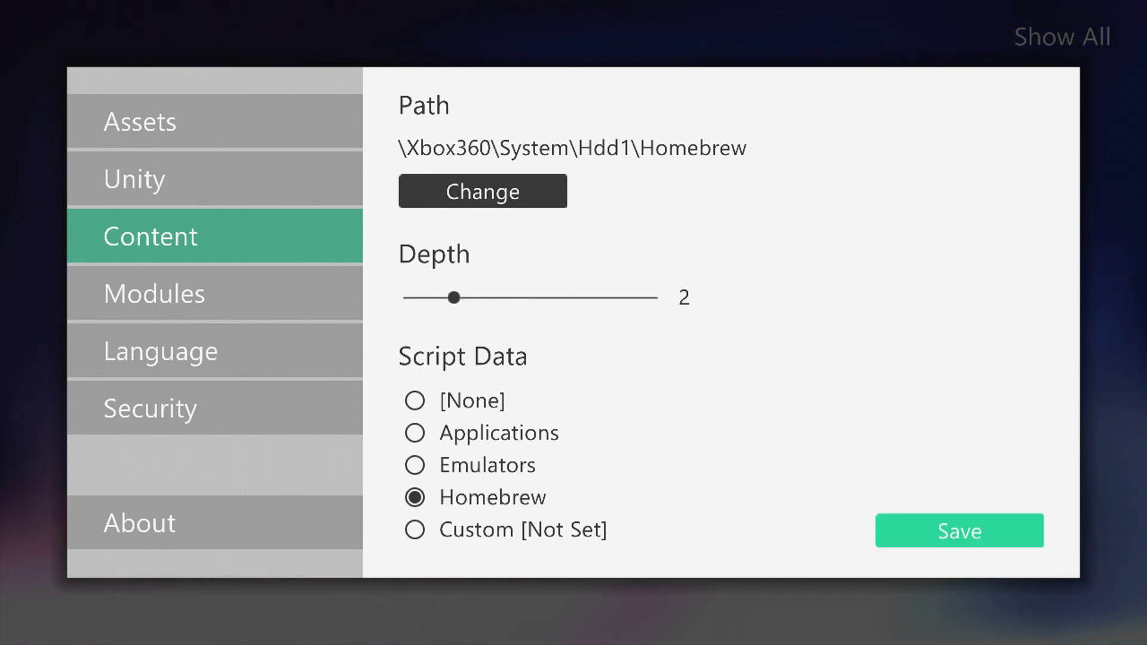
{"action": "key", "text": "Return"}
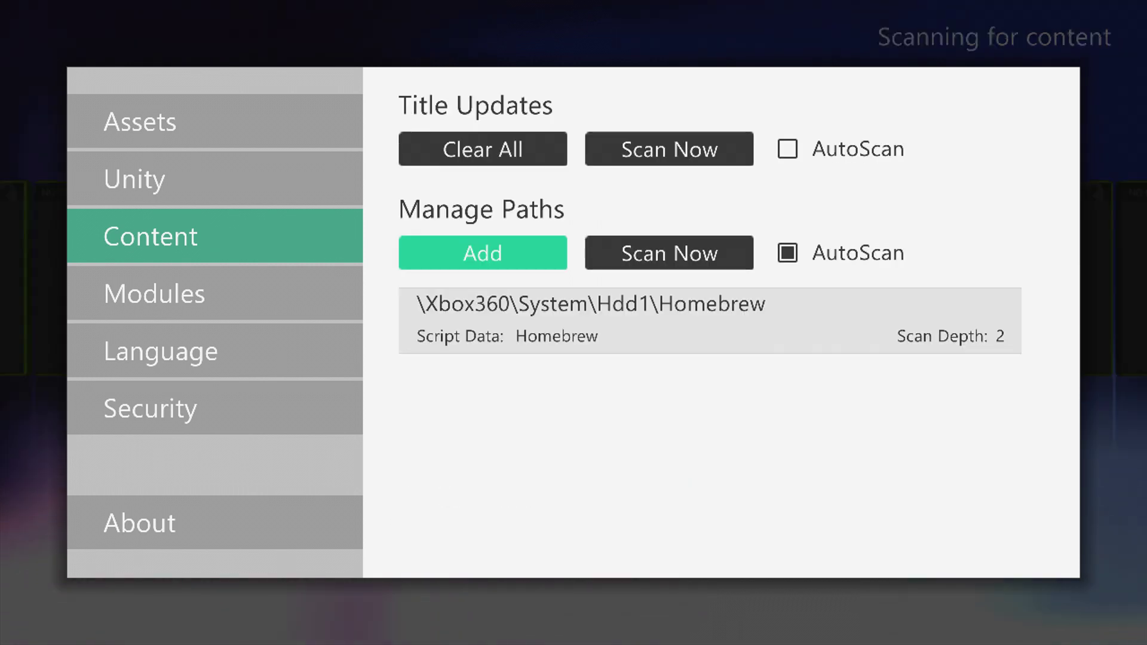
Step: Close Aurora's settings and browse the application coverflow past Aurora and XellLaunch
{"action": "key", "text": "Escape"}
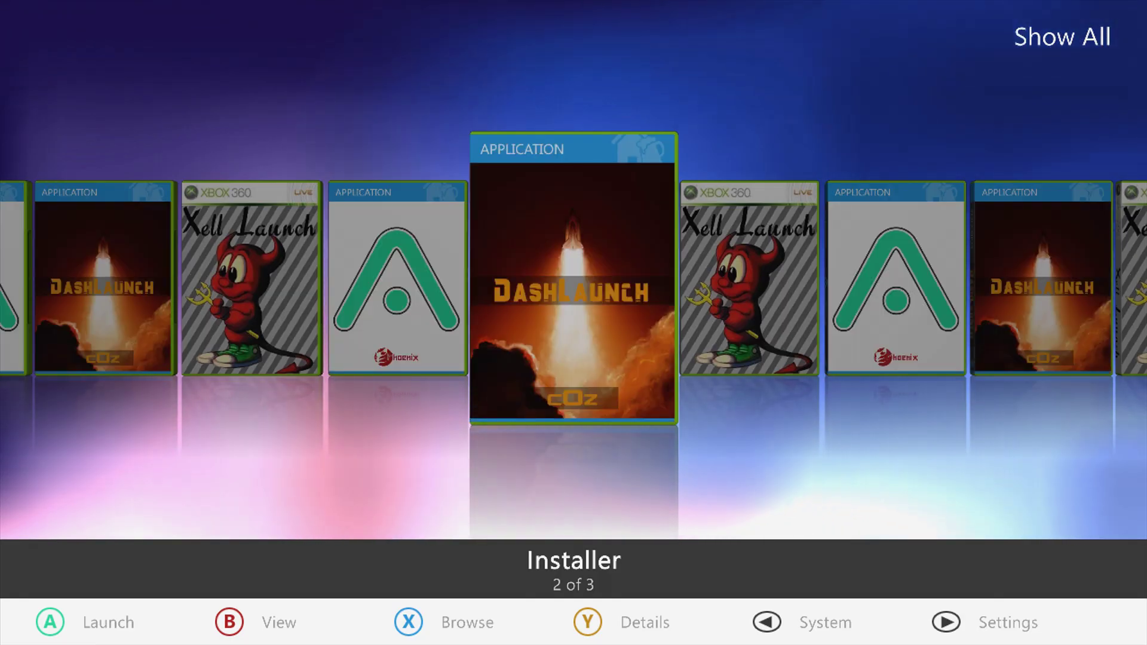
{"action": "key", "text": "Left"}
{"action": "key", "text": "Left"}
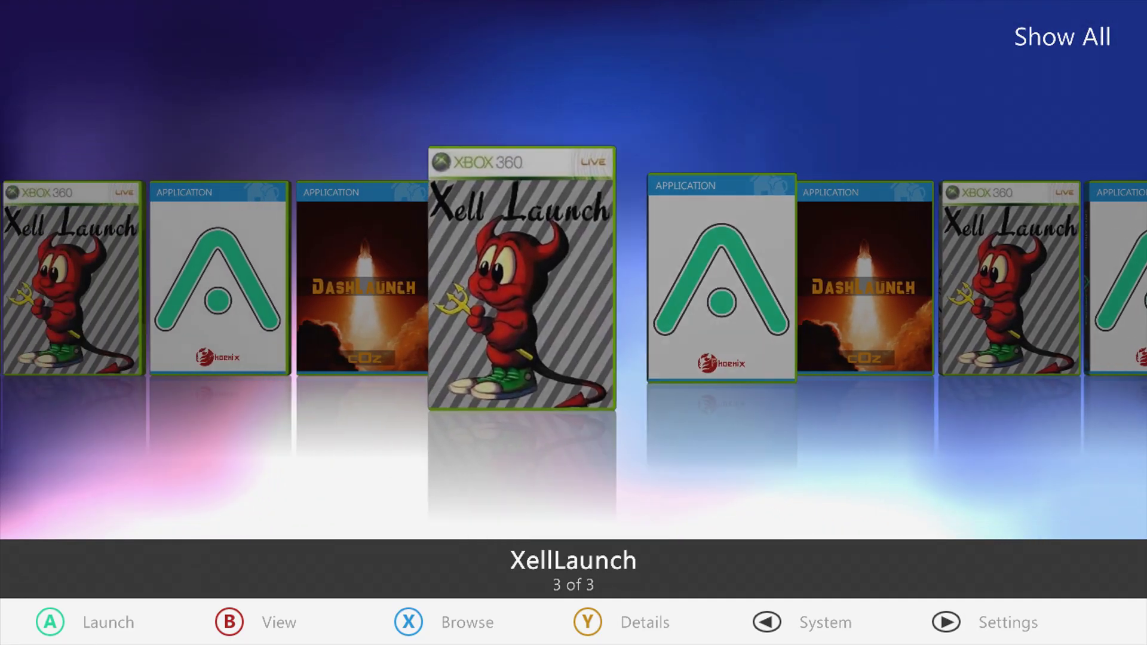
{"action": "key", "text": "Left"}
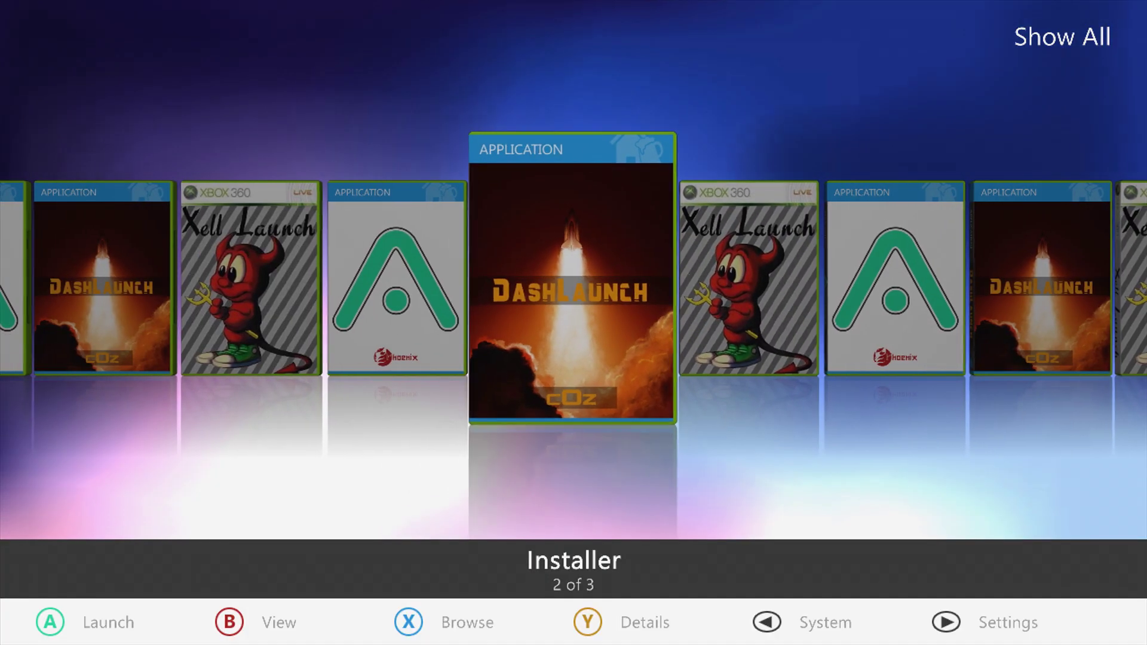
{"action": "key", "text": "Right"}
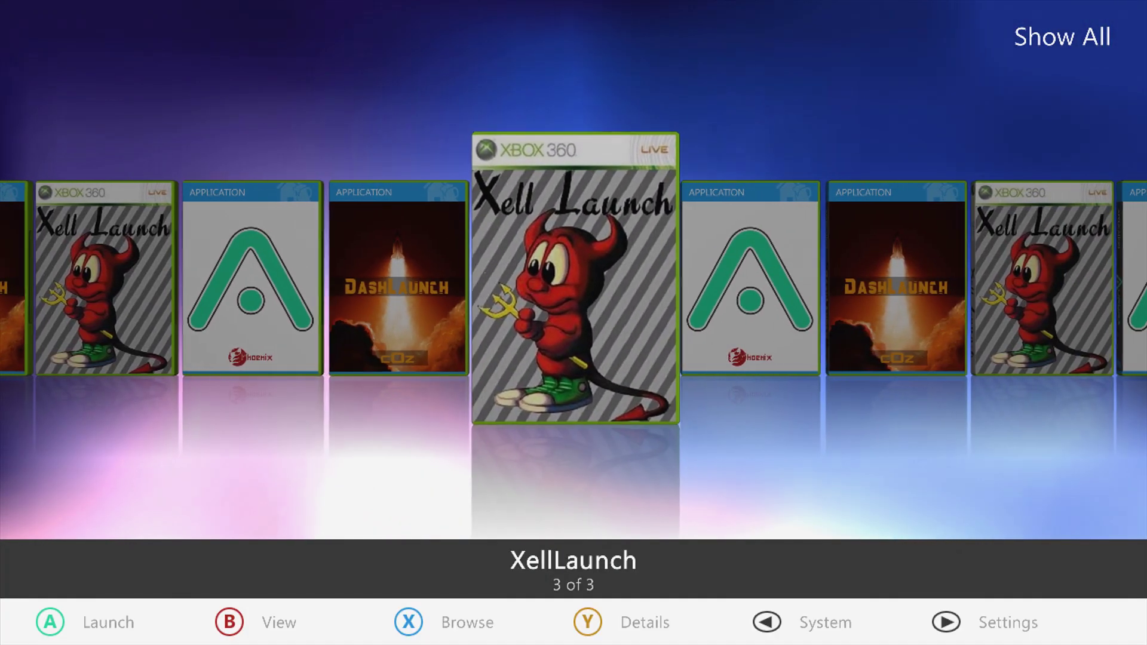
{"action": "key", "text": "Left"}
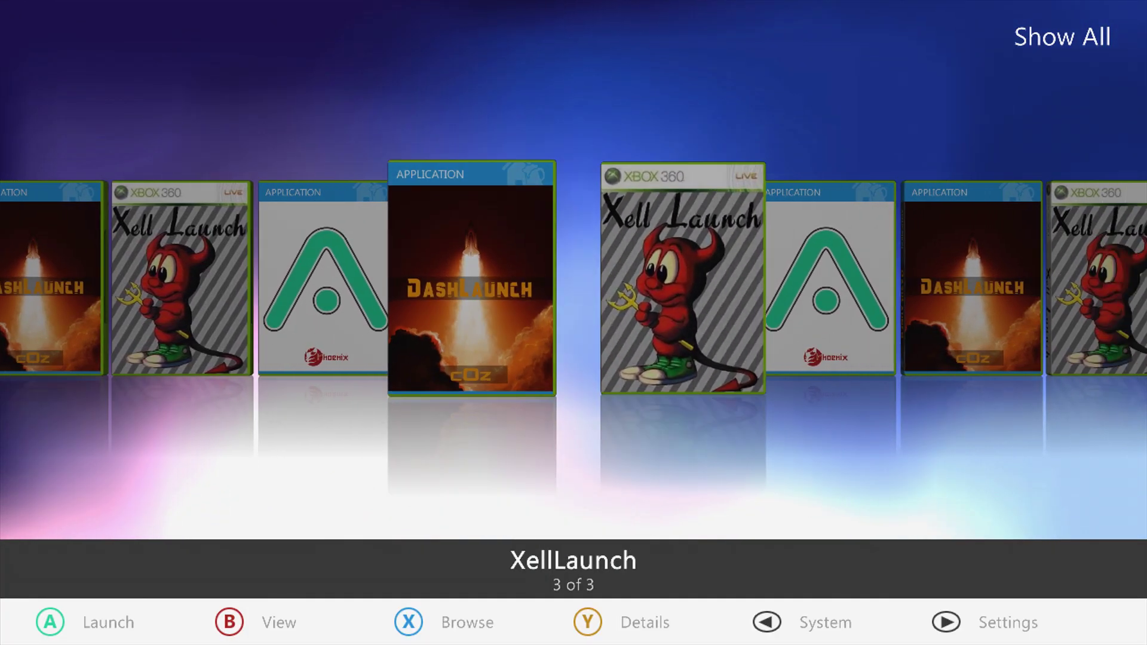
{"action": "key", "text": "Right"}
{"action": "key", "text": "Left"}
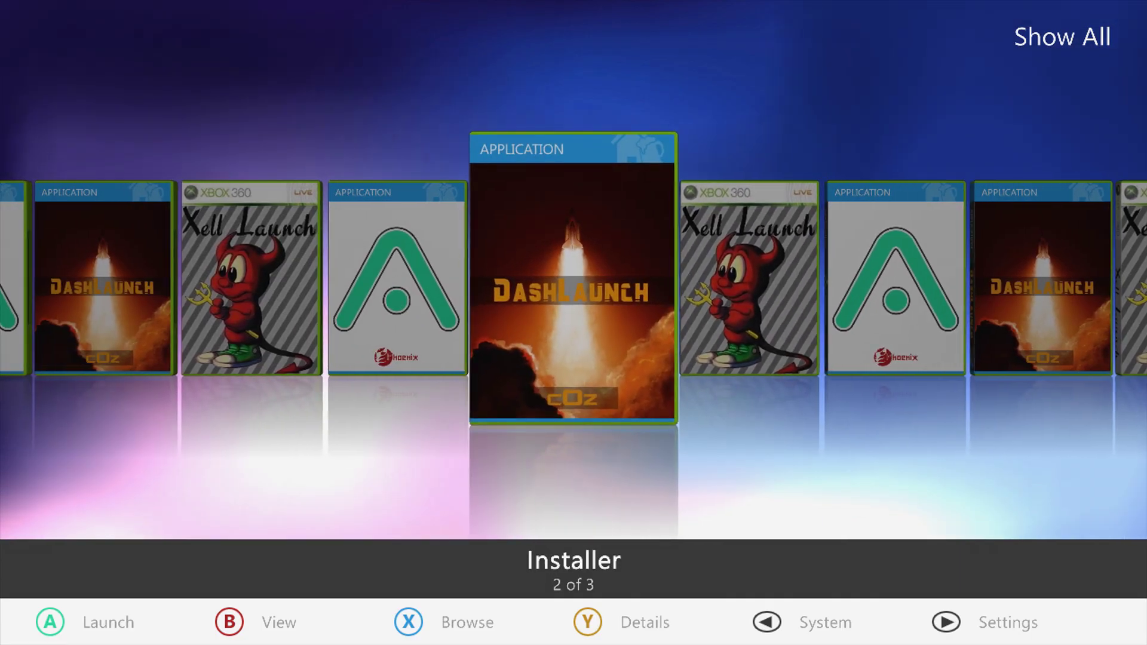
{"action": "key", "text": "Left"}
{"action": "key", "text": "Left"}
{"action": "key", "text": "Left"}
{"action": "key", "text": "Right"}
{"action": "key", "text": "Right"}
{"action": "key", "text": "Right"}
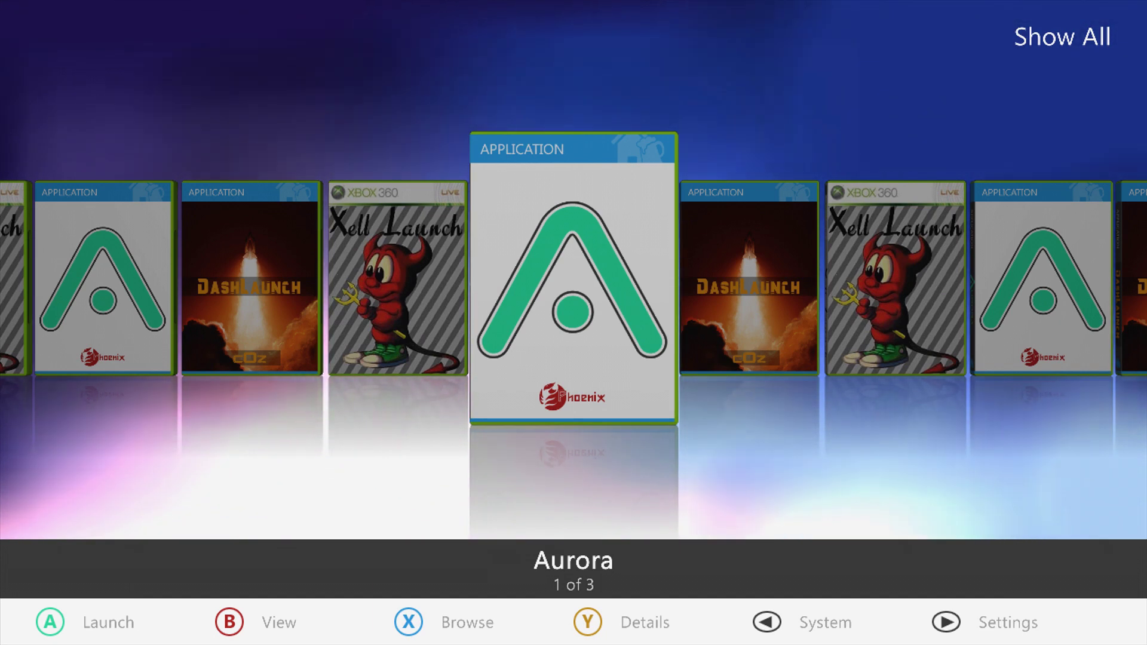
{"action": "key", "text": "Right"}
{"action": "key", "text": "Right"}
{"action": "key", "text": "Right"}
{"action": "key", "text": "Right"}
{"action": "key", "text": "Right"}
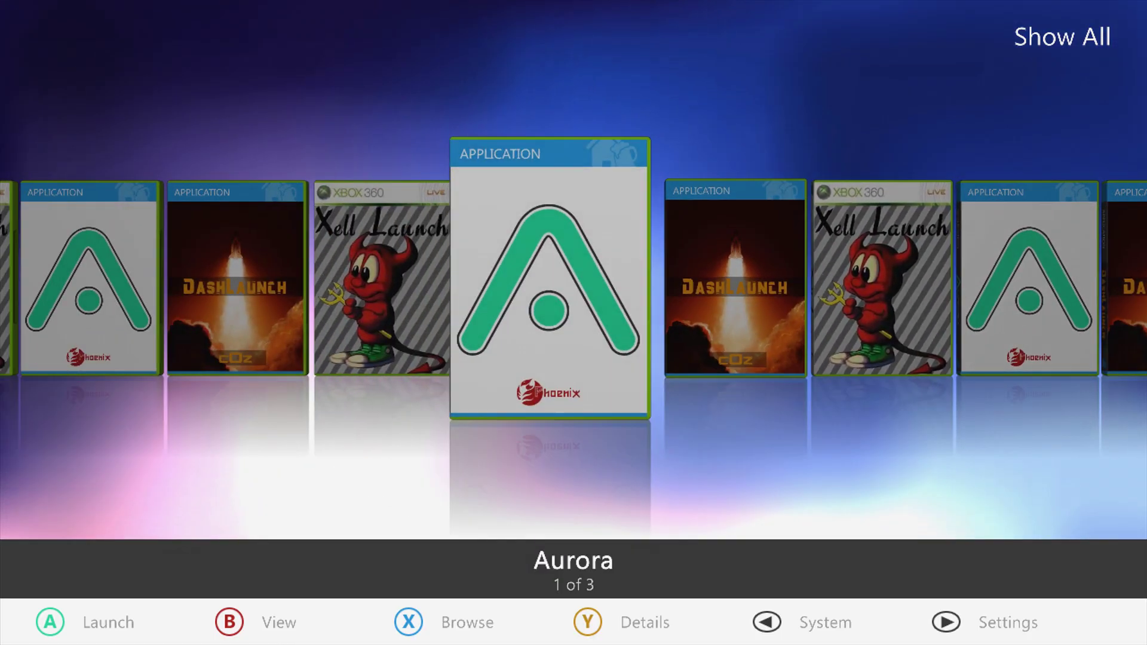
Step: Bring Installer (DashLaunch) to the front of the coverflow and launch it
{"action": "key", "text": "Left"}
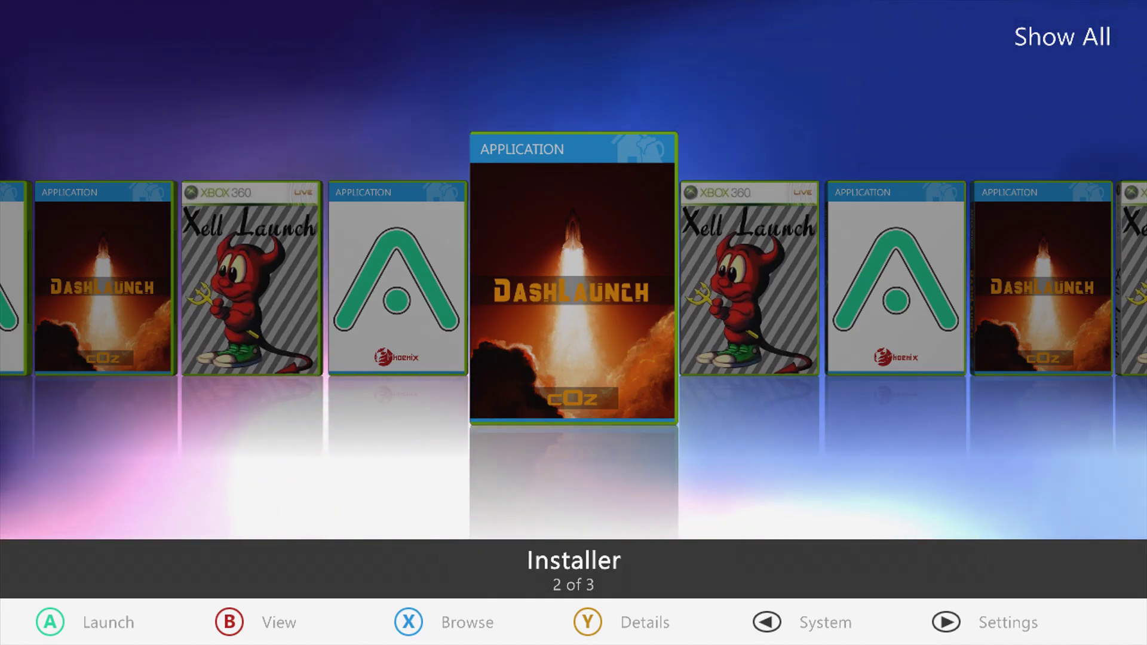
{"action": "key", "text": "Left"}
{"action": "key", "text": "Right"}
{"action": "key", "text": "Left"}
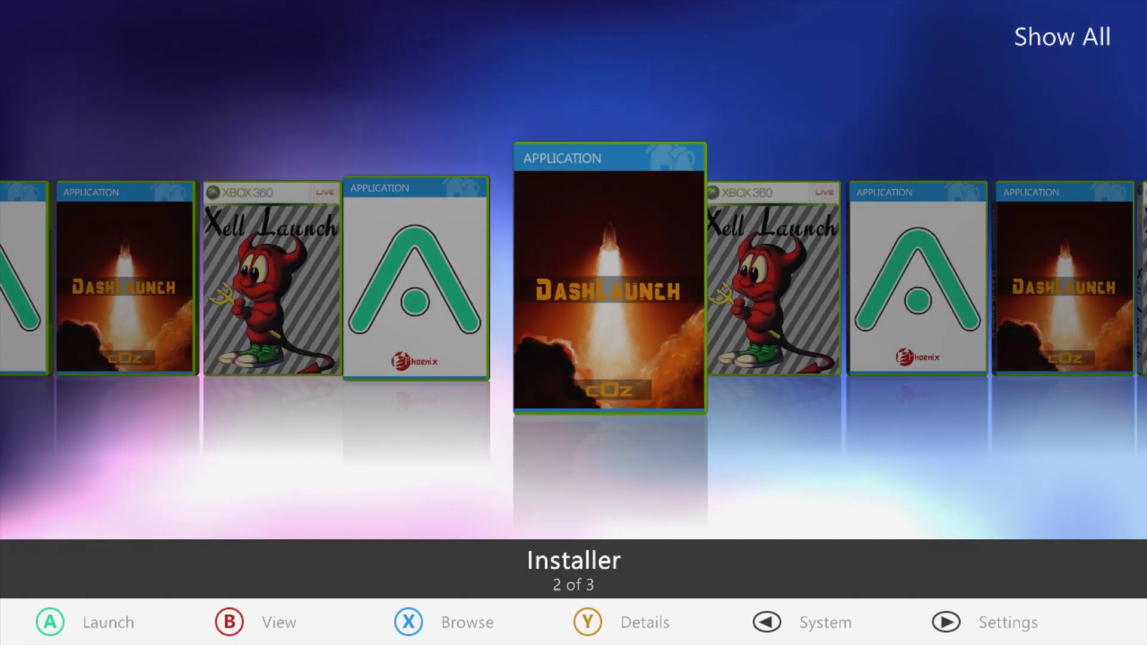
{"action": "key", "text": "Right"}
{"action": "key", "text": "Left"}
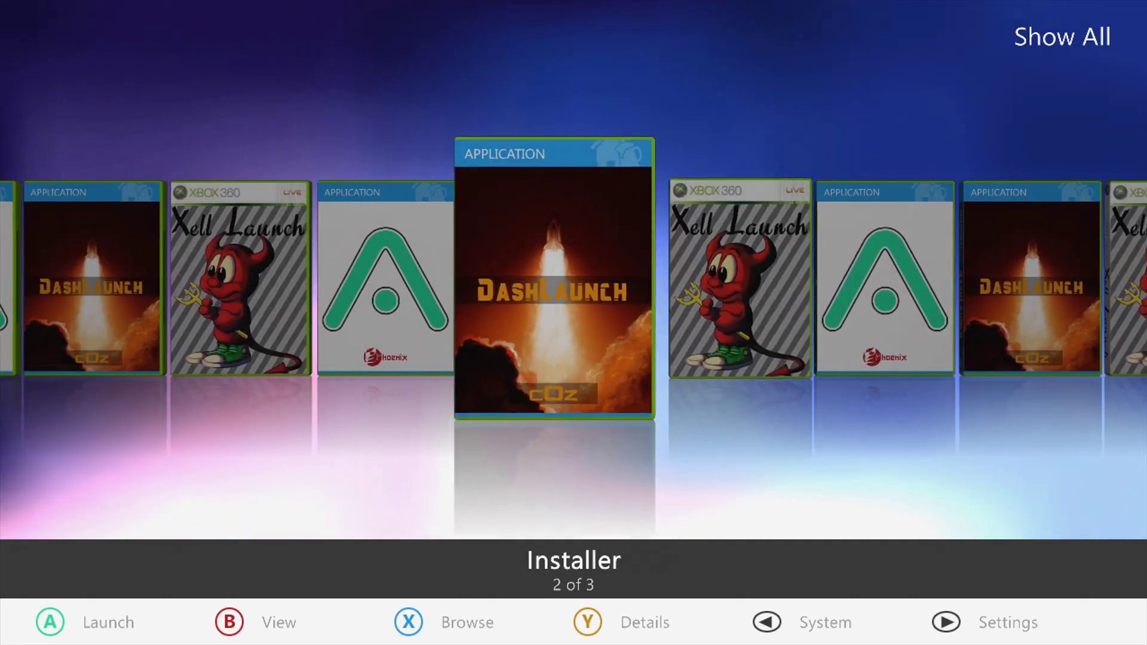
{"action": "key", "text": "Return"}
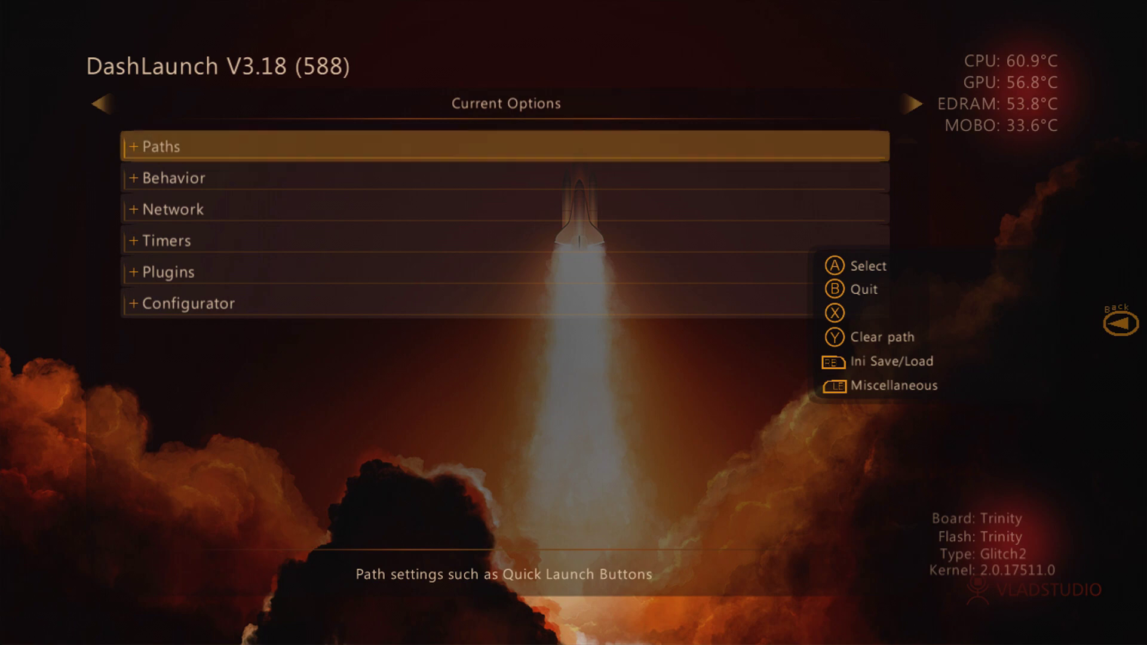
Step: Set DashLaunch's Default path to Hdd:\Homebrew\Aurora\Aurora.xex
{"action": "key", "text": "Return"}
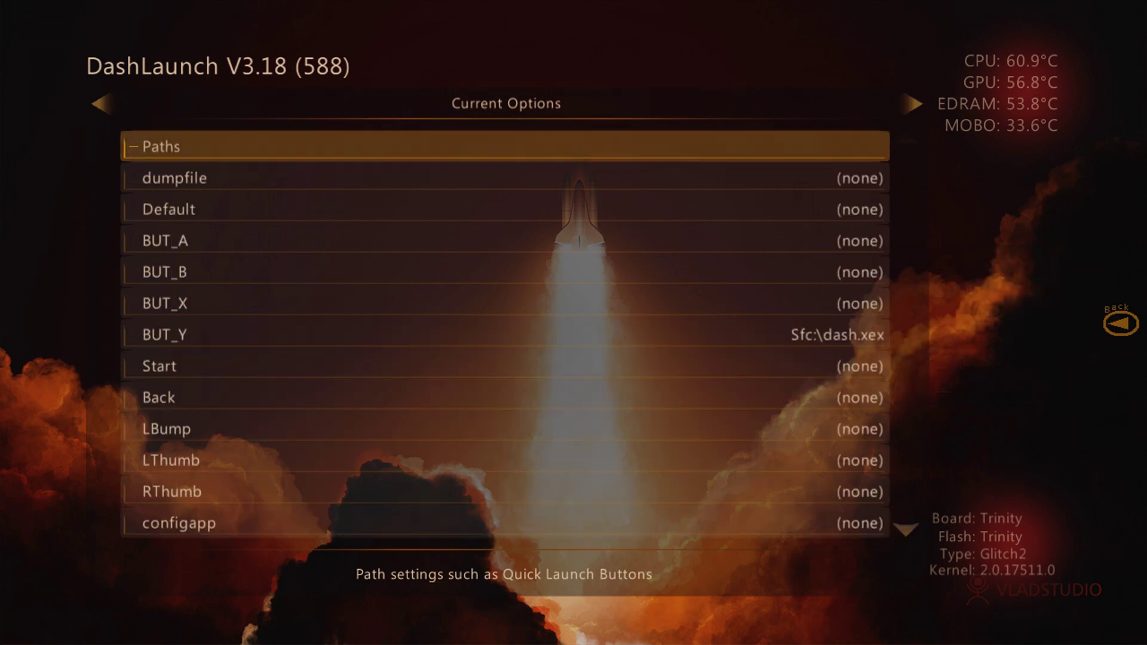
{"action": "key", "text": "Down"}
{"action": "key", "text": "Down"}
{"action": "key", "text": "Return"}
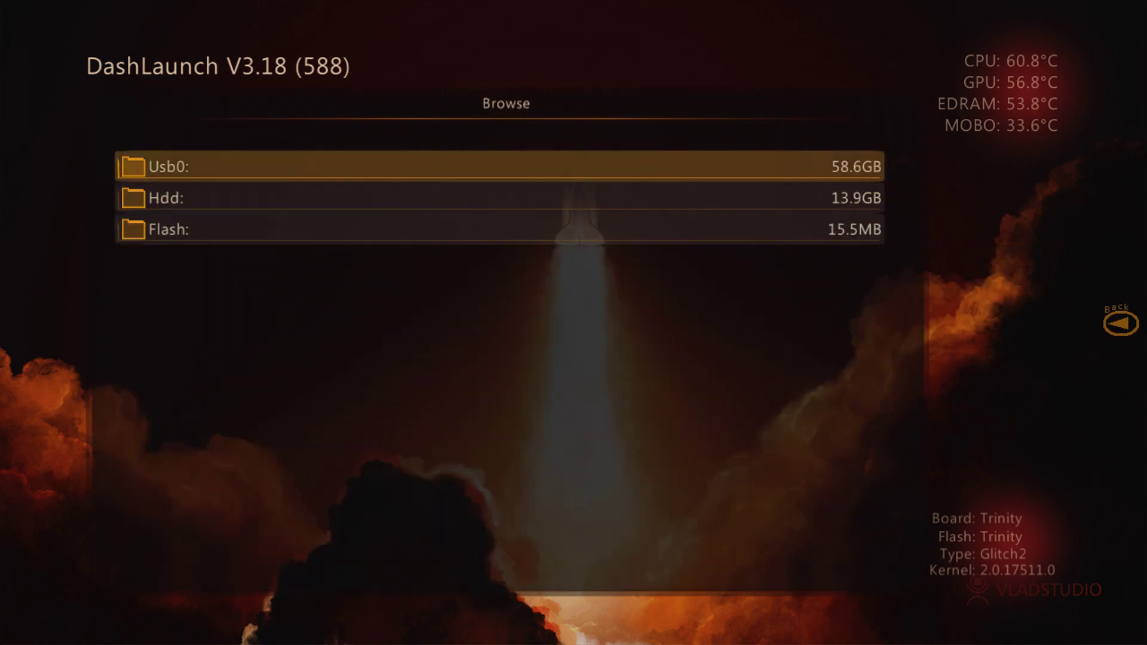
{"action": "key", "text": "Return"}
{"action": "key", "text": "Down"}
{"action": "key", "text": "Down"}
{"action": "key", "text": "Return"}
{"action": "key", "text": "Down"}
{"action": "key", "text": "Return"}
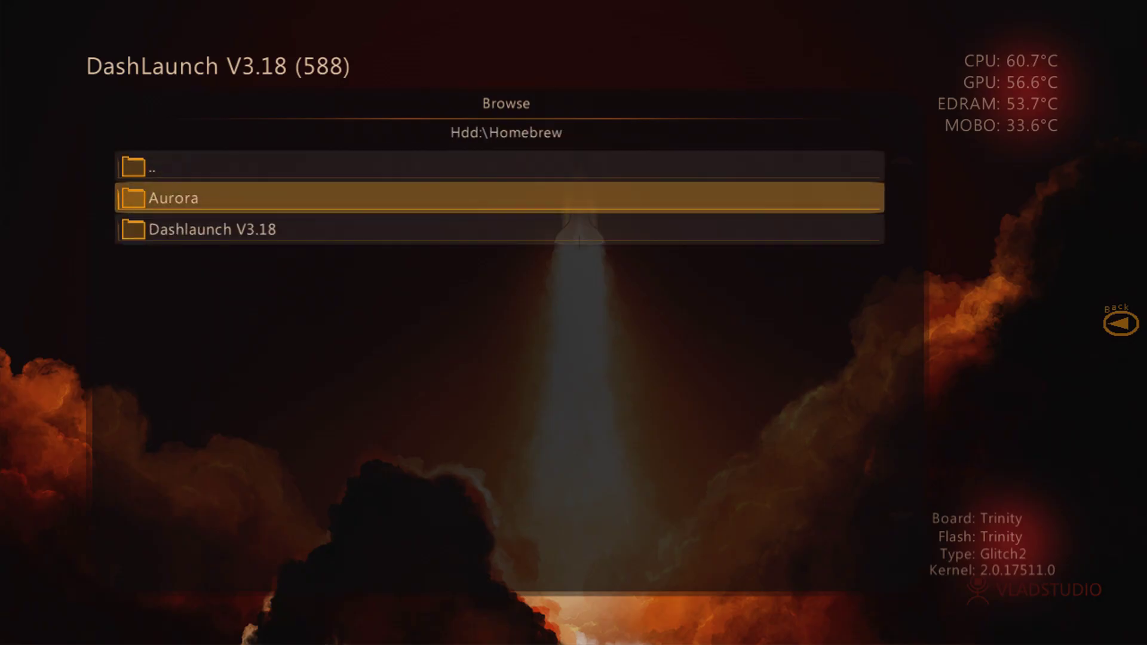
{"action": "key", "text": "Down"}
{"action": "key", "text": "Down"}
{"action": "key", "text": "Down"}
{"action": "key", "text": "Down"}
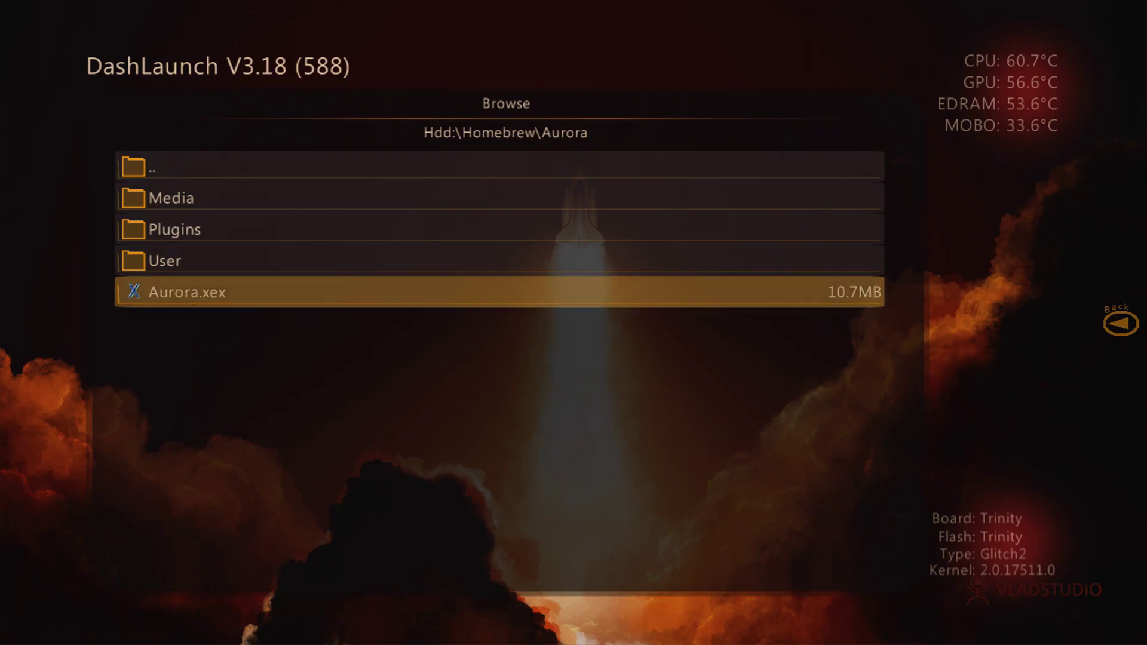
{"action": "key", "text": "Return"}
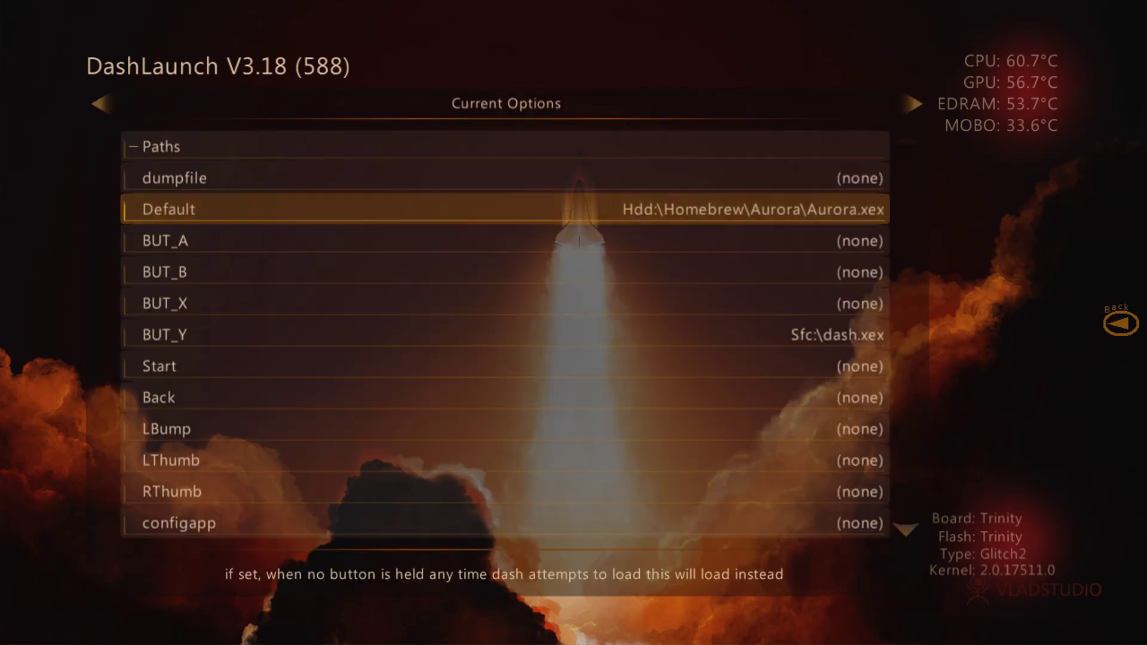
Step: Save the settings to Hdd:\launch.ini and return to the path list
{"action": "key", "text": "Right"}
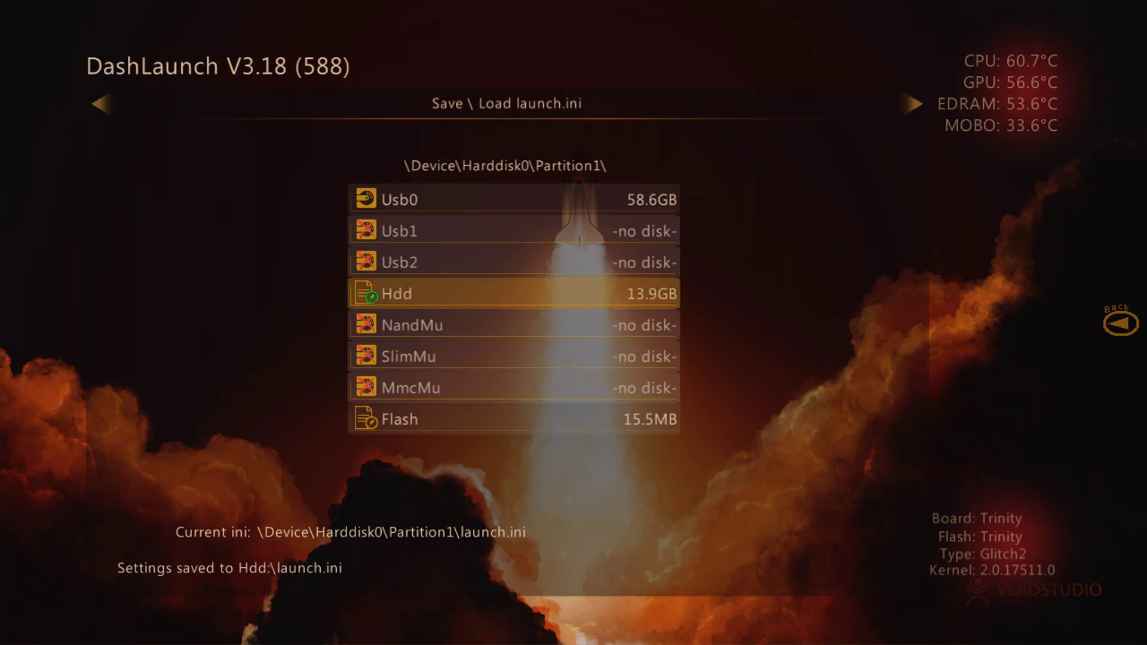
{"action": "key", "text": "Left"}
{"action": "key", "text": "Down"}
{"action": "key", "text": "Down"}
{"action": "key", "text": "Down"}
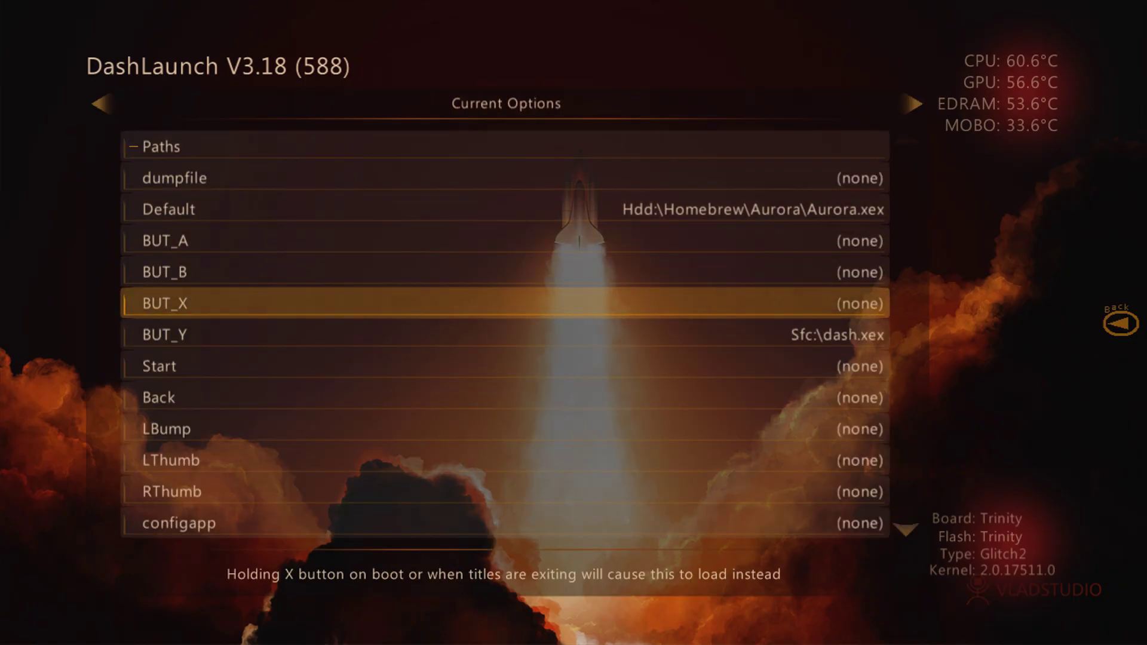
{"action": "key", "text": "Return"}
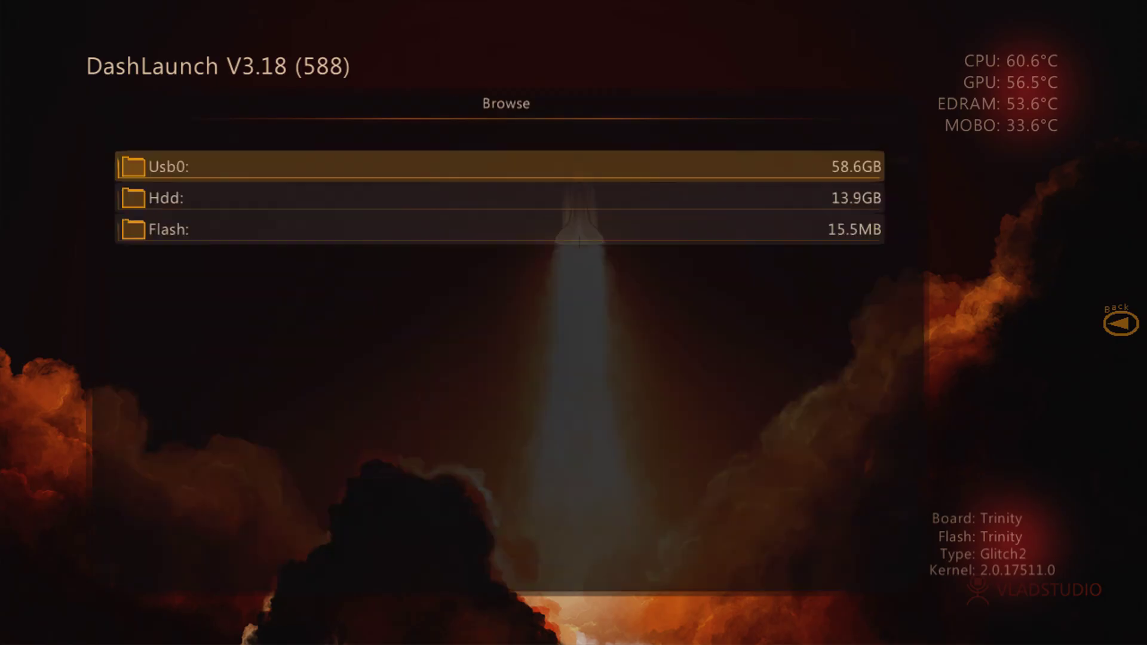
{"action": "key", "text": "Down"}
{"action": "key", "text": "Return"}
{"action": "key", "text": "Down"}
{"action": "key", "text": "Return"}
{"action": "key", "text": "Down"}
{"action": "key", "text": "Return"}
{"action": "key", "text": "Down"}
{"action": "key", "text": "Return"}
{"action": "key", "text": "Down"}
{"action": "key", "text": "Return"}
{"action": "key", "text": "Down"}
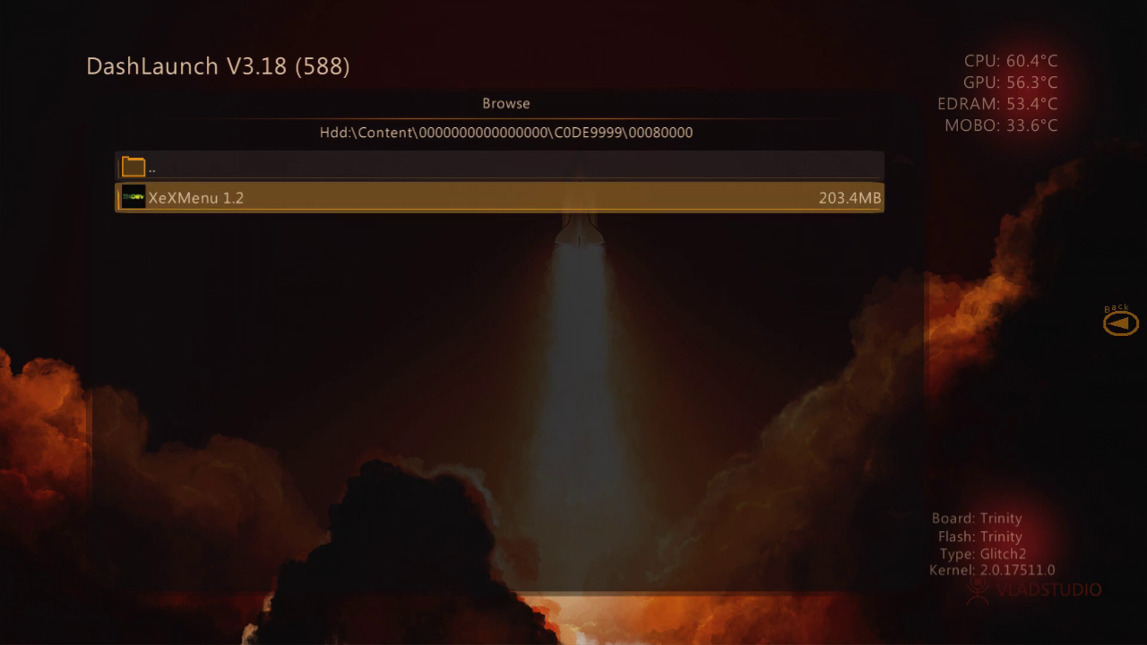
{"action": "key", "text": "Return"}
Step: Review the quick-launch button entries and save the settings to launch.ini
{"action": "key", "text": "Up"}
{"action": "key", "text": "Up"}
{"action": "key", "text": "Down"}
{"action": "key", "text": "Down"}
{"action": "key", "text": "Up"}
{"action": "key", "text": "Right"}
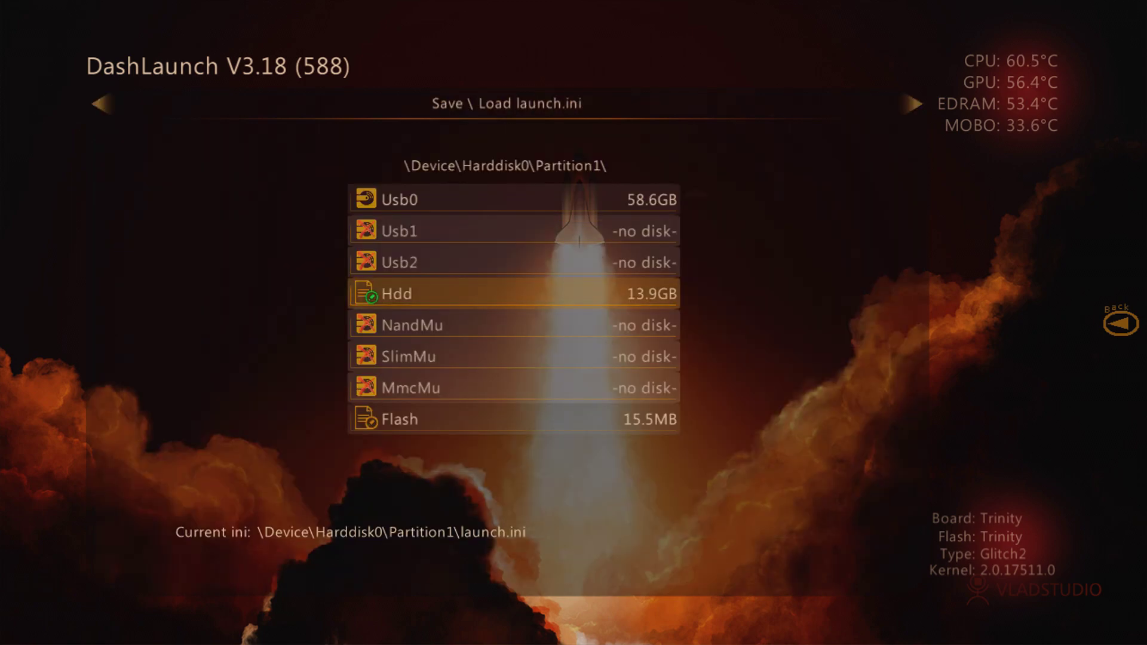